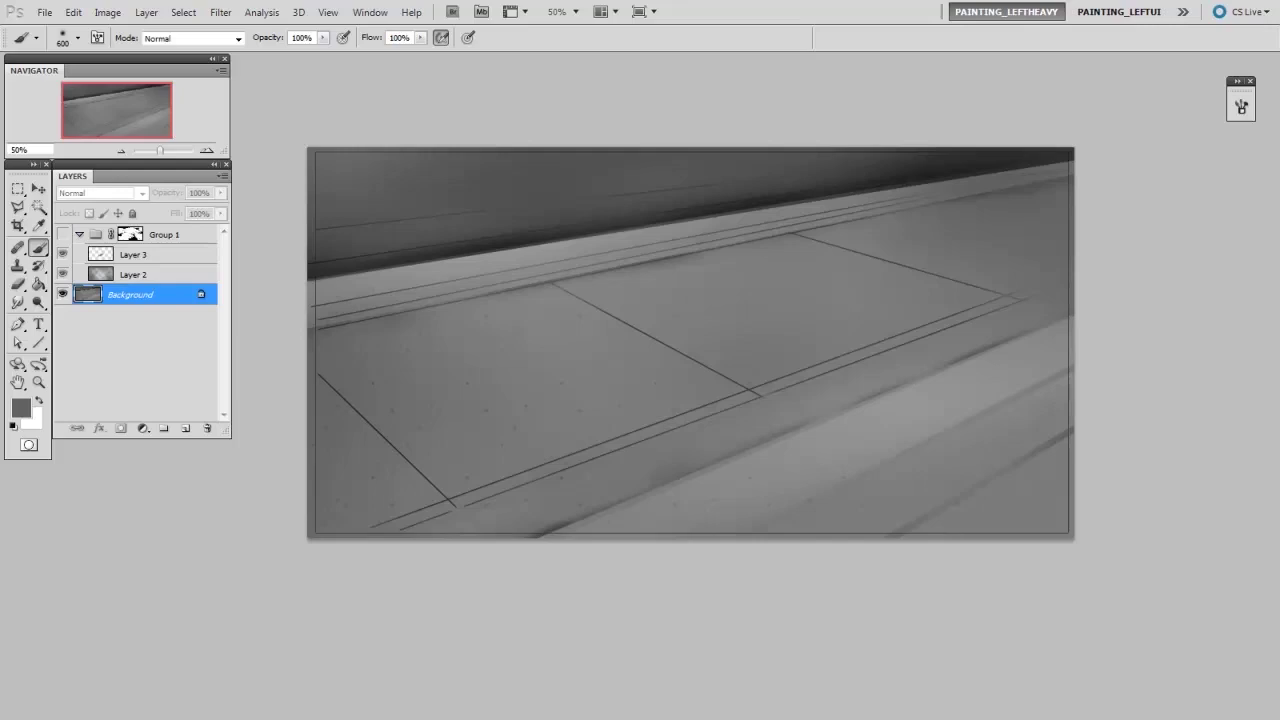
- Show the Group 1 foliage shadows over the pavement painting
click(62, 234)
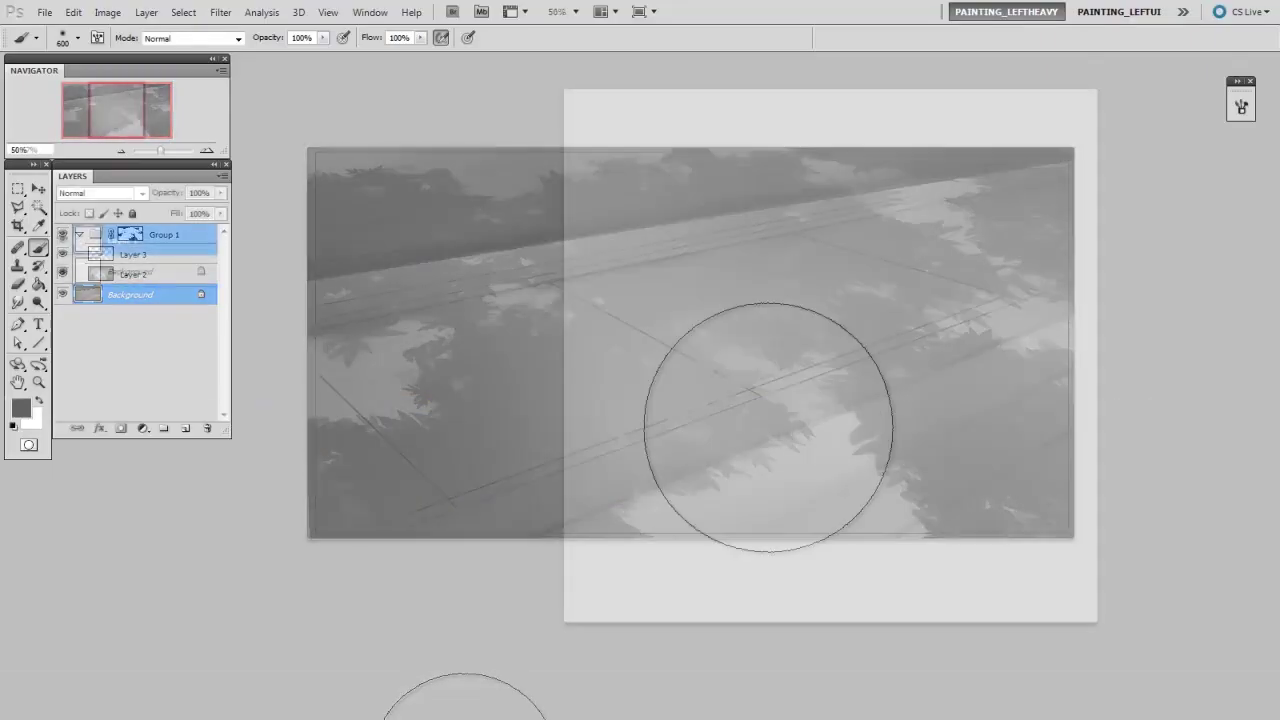
- Paint a curved grey stroke on Layer 1 of the white canvas with an enlarged hard round brush
right_click(797, 334)
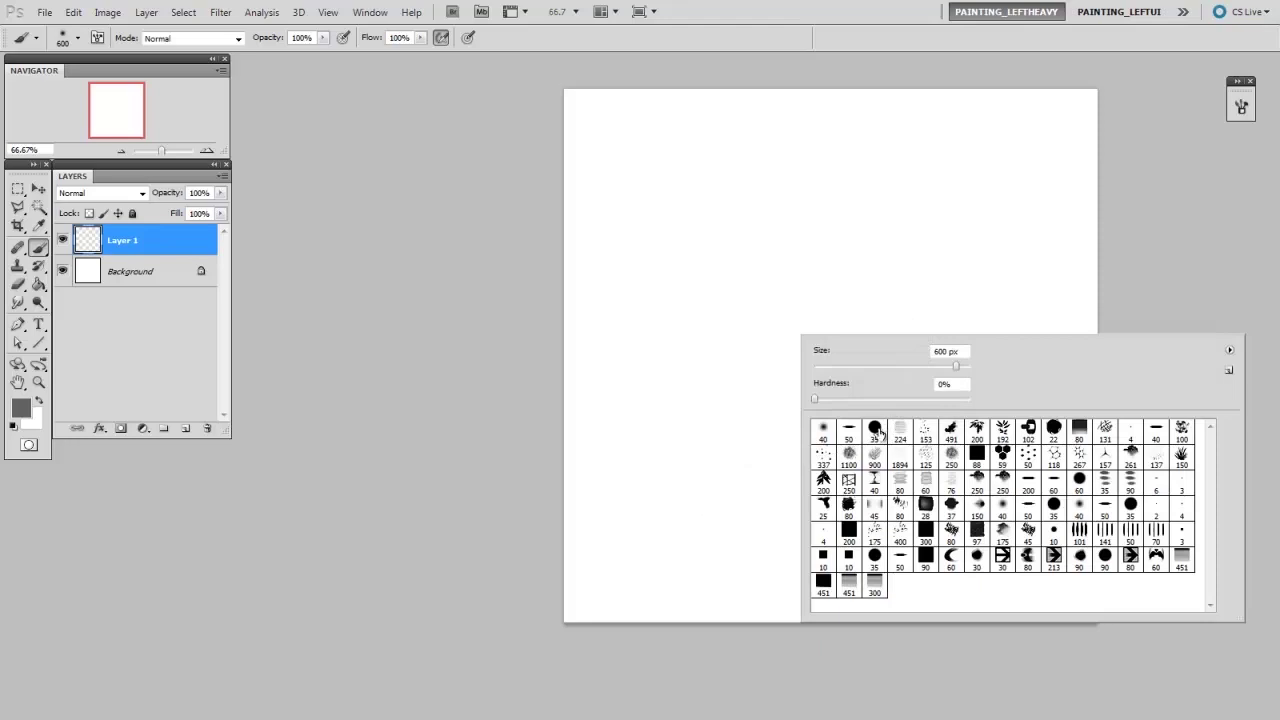
click(640, 344)
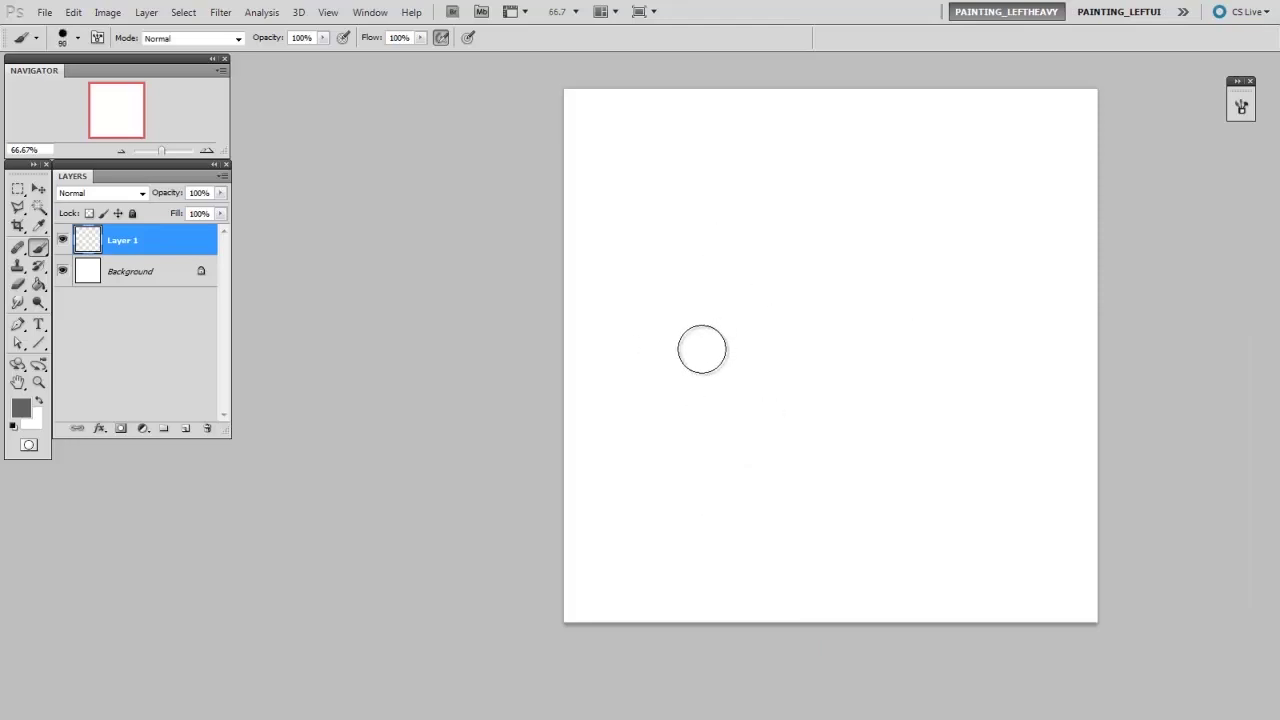
key(])
mouse_move(691, 404)
mouse_down()
mouse_move(704, 247)
mouse_move(689, 300)
mouse_move(733, 242)
mouse_move(711, 406)
mouse_move(763, 219)
mouse_move(718, 354)
mouse_move(780, 226)
mouse_move(734, 413)
mouse_move(799, 203)
mouse_move(726, 321)
mouse_move(773, 232)
mouse_move(746, 355)
mouse_up()
key(])
key(])
key(])
- Fade out the grey stroke's right and lower edges with a soft round eraser, reducing it to about 400 px
key(e)
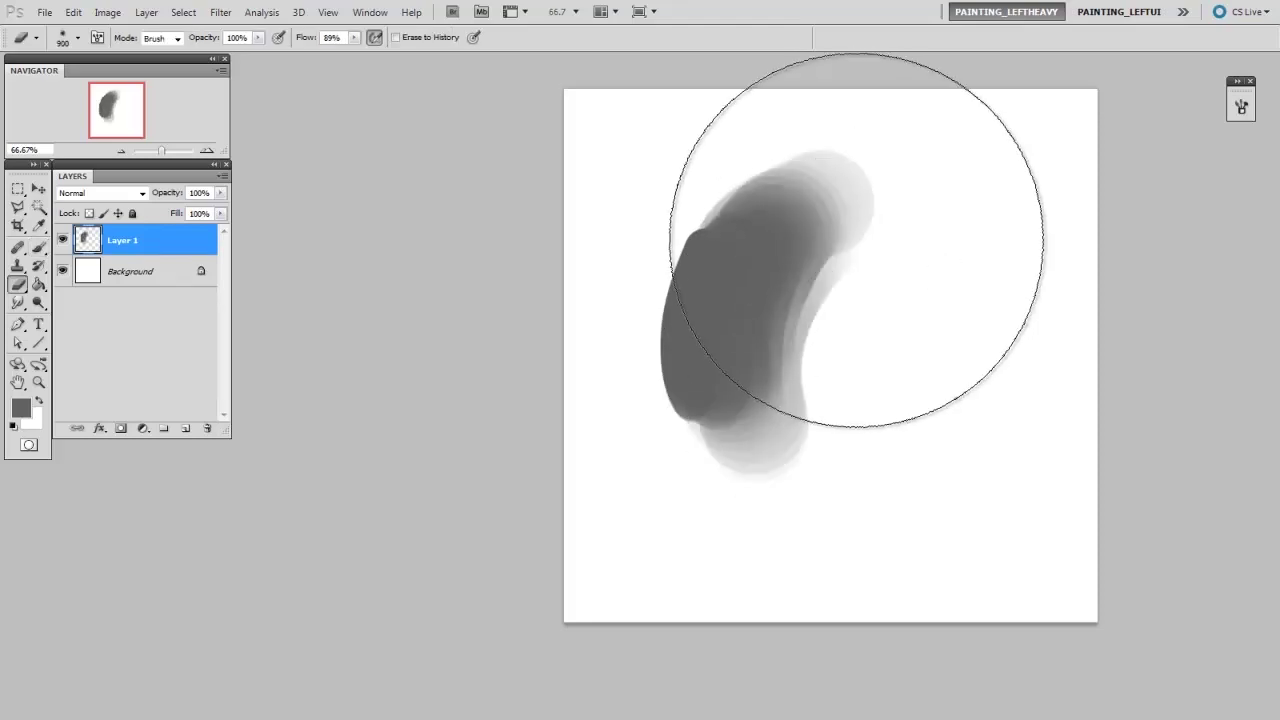
right_click(835, 246)
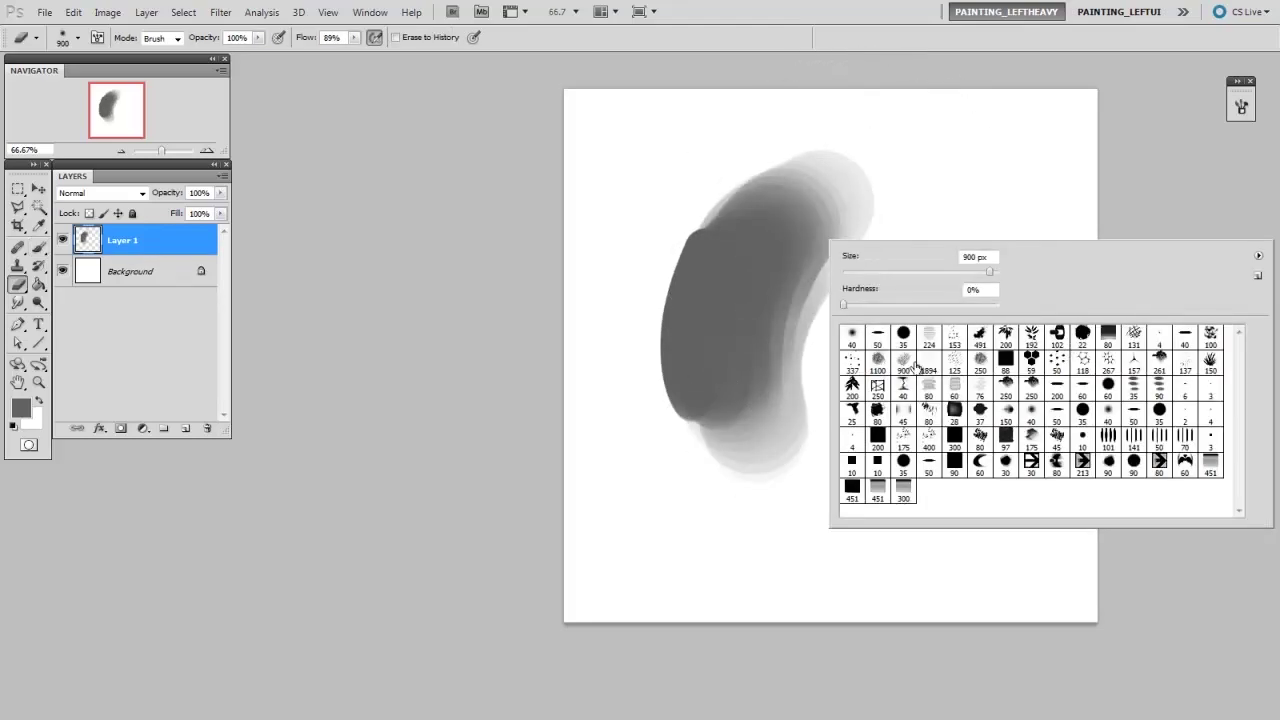
key(Return)
key([)
key([)
key([)
key([)
mouse_move(825, 349)
mouse_down()
mouse_move(879, 190)
mouse_move(766, 428)
mouse_move(917, 391)
mouse_up()
key([)
mouse_move(843, 535)
mouse_down()
mouse_move(889, 389)
mouse_move(852, 500)
mouse_move(721, 499)
mouse_move(943, 455)
mouse_up()
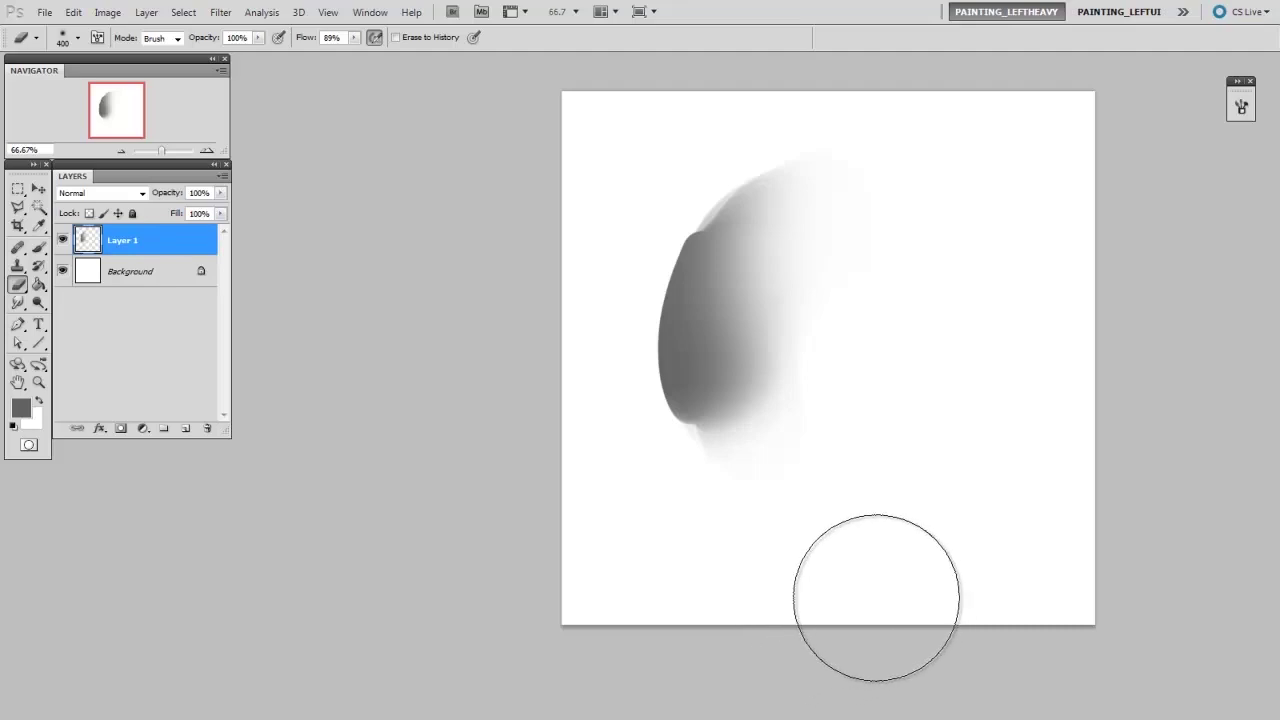
- Hide Layer 1, add a new layer above it and pick a leaf-shaped brush with black as the colour
click(63, 240)
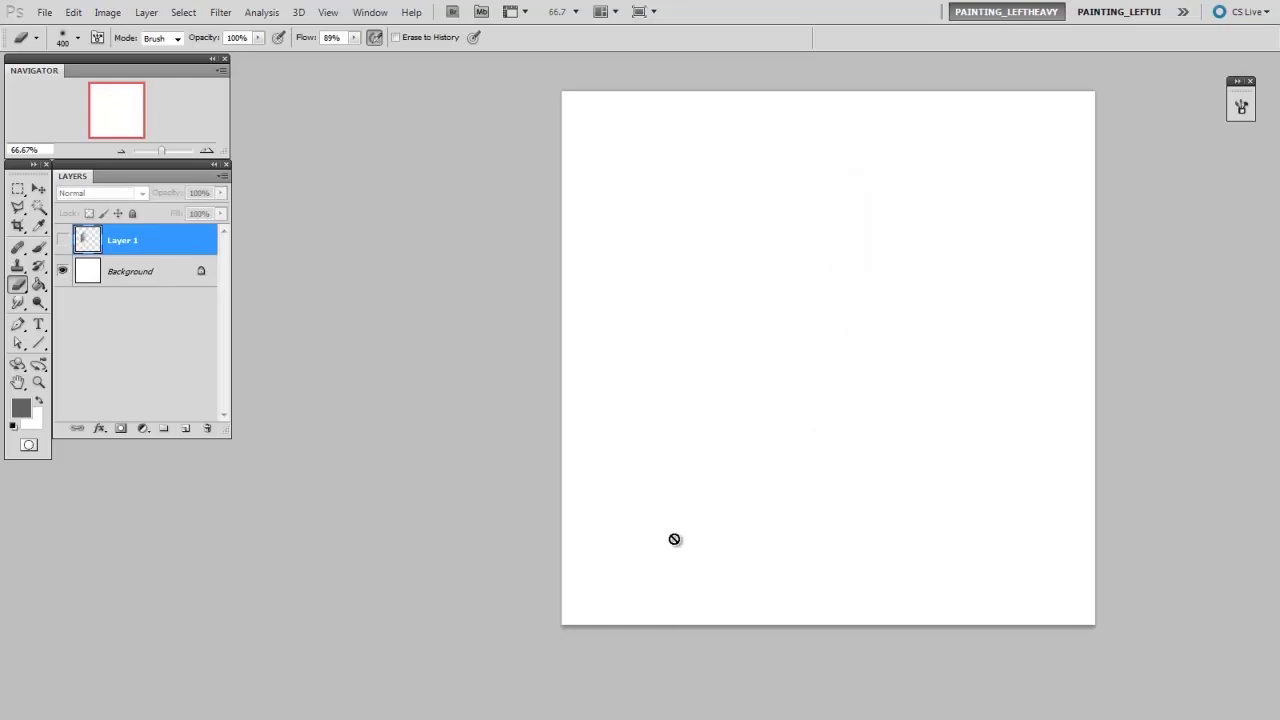
key(ctrl+shift+alt+n)
key(b)
right_click(782, 271)
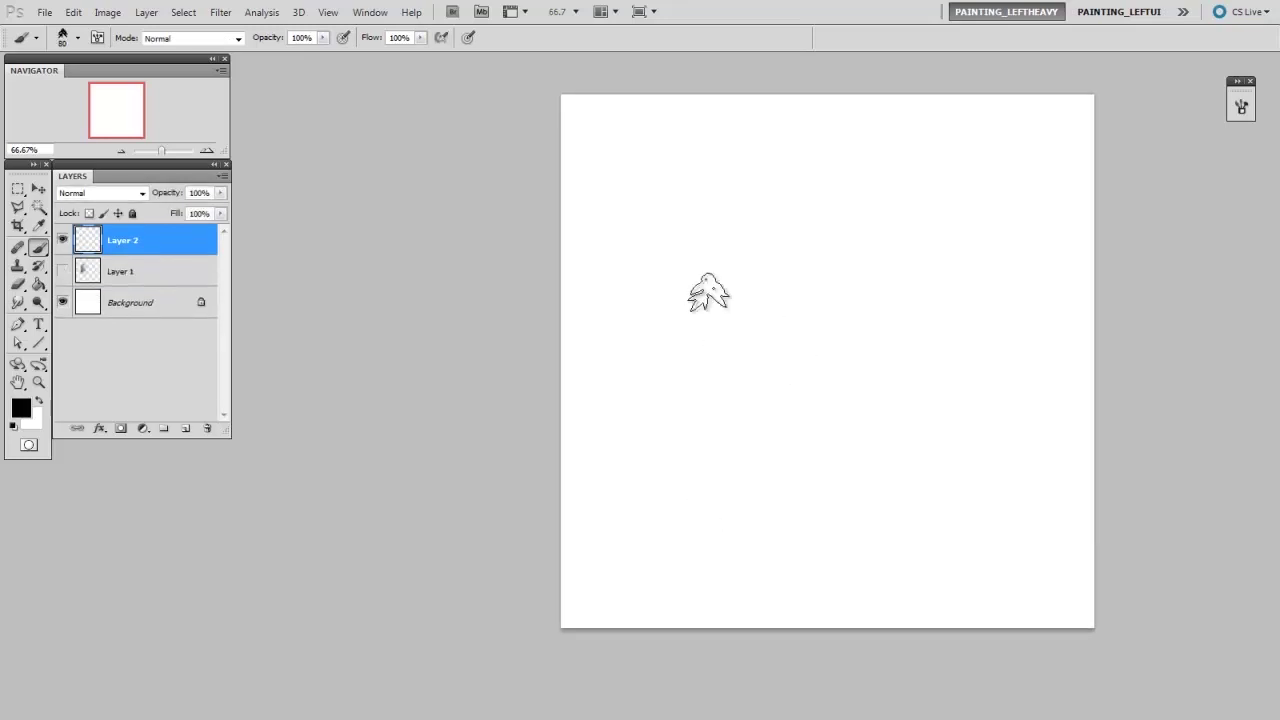
- Paint a dense round clump of black leaves in the middle of the canvas, varying the leaf brush size
key(bracketright)
key(bracketright)
key(bracketright)
mouse_move(708, 293)
mouse_down()
mouse_move(766, 337)
mouse_move(893, 370)
mouse_move(834, 449)
mouse_move(717, 388)
mouse_move(881, 362)
mouse_move(898, 432)
mouse_move(791, 303)
mouse_move(786, 246)
mouse_move(894, 310)
mouse_move(900, 409)
mouse_move(920, 383)
mouse_move(903, 368)
mouse_move(736, 362)
mouse_move(737, 271)
mouse_move(770, 457)
mouse_move(857, 471)
mouse_move(915, 428)
mouse_move(945, 245)
mouse_move(820, 205)
mouse_move(705, 260)
mouse_move(680, 325)
mouse_move(680, 440)
mouse_move(790, 500)
mouse_move(720, 420)
mouse_move(935, 482)
mouse_up()
key(bracketleft)
key(bracketright)
key(bracketright)
key(bracketleft)
key(bracketleft)
key(bracketleft)
key(bracketright)
key(bracketright)
key(bracketright)
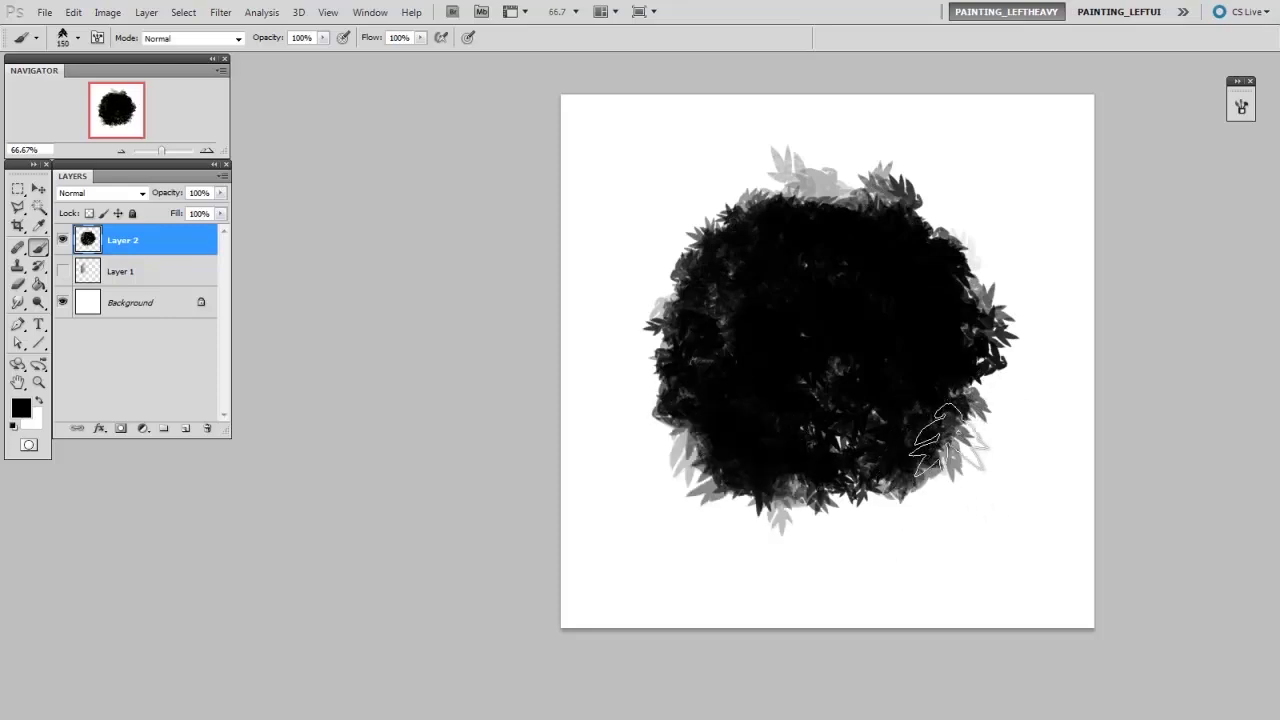
- Add loose leaves around the right, upper and left edges of the clump with the leaf brush at 150 and 100 px
drag(945, 442, 980, 375)
key(bracketleft)
key(bracketleft)
drag(945, 250, 1000, 280)
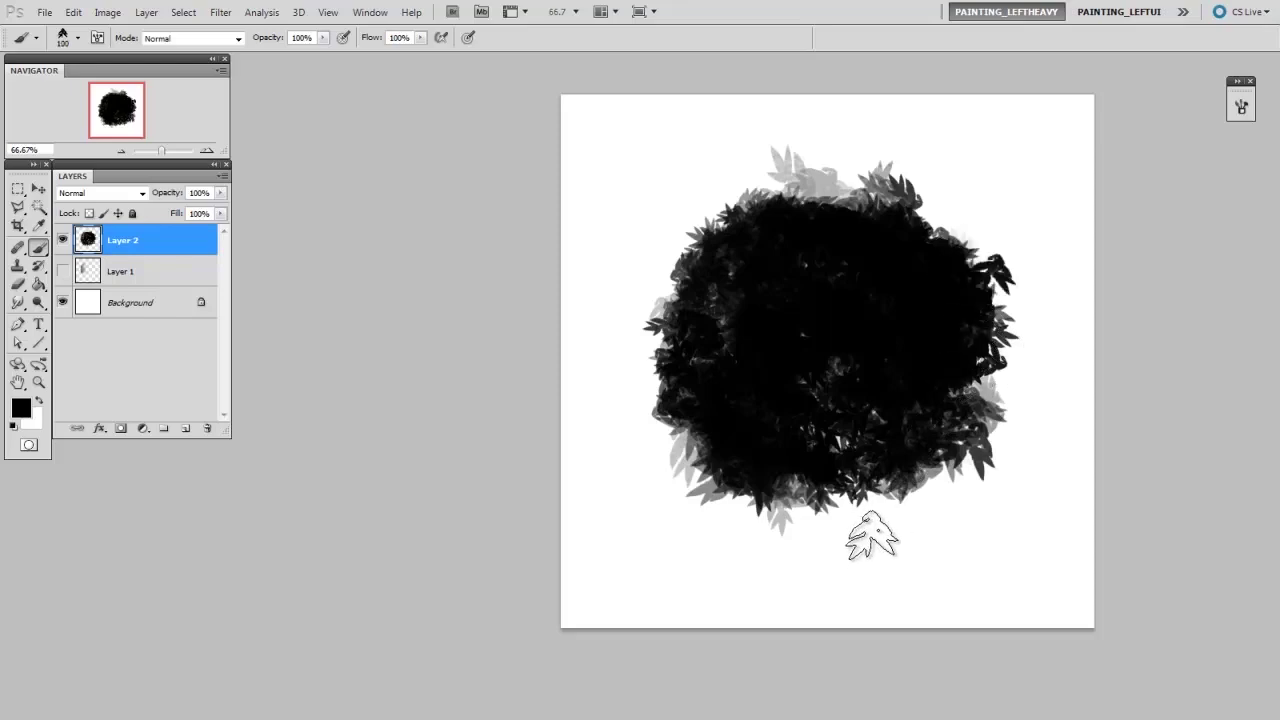
mouse_move(795, 210)
mouse_down()
mouse_move(833, 208)
mouse_move(872, 170)
mouse_move(910, 178)
mouse_move(945, 240)
mouse_up()
mouse_move(678, 348)
mouse_down()
mouse_move(686, 314)
mouse_move(714, 429)
mouse_move(757, 257)
mouse_move(715, 302)
mouse_up()
key(bracketright)
key(bracketright)
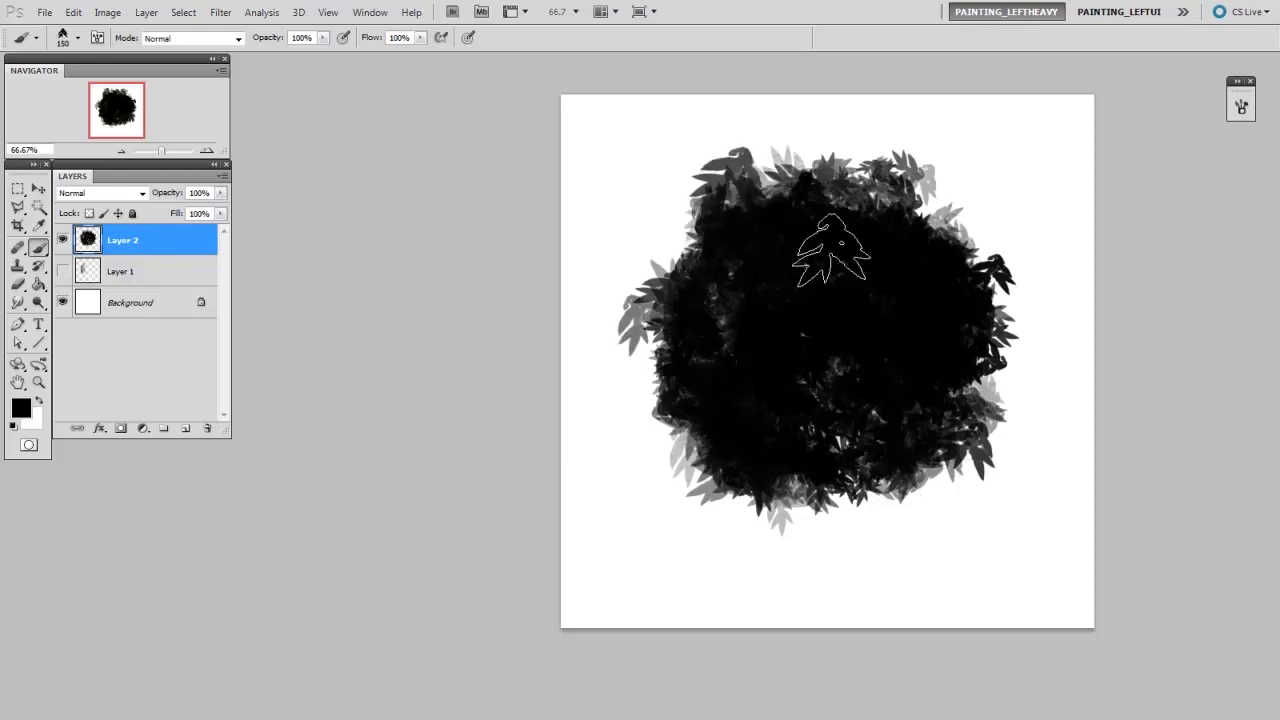
- Erase small patches at the clump's upper-right edge and upper-left interior with the leaf-shaped eraser reduced to 50 px
key(e)
right_click(826, 260)
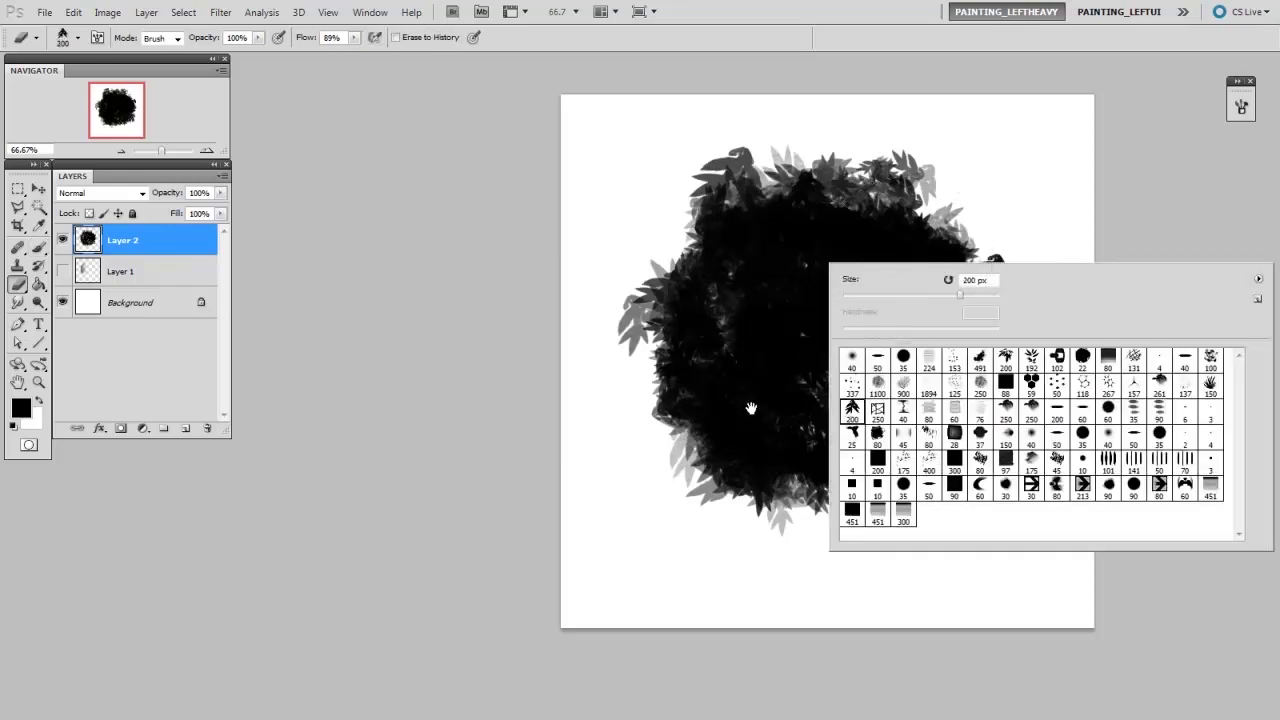
drag(751, 408, 751, 414)
key(bracketleft)
key(bracketleft)
key(bracketleft)
key(bracketleft)
key(bracketleft)
key(bracketleft)
key(bracketleft)
drag(986, 226, 983, 243)
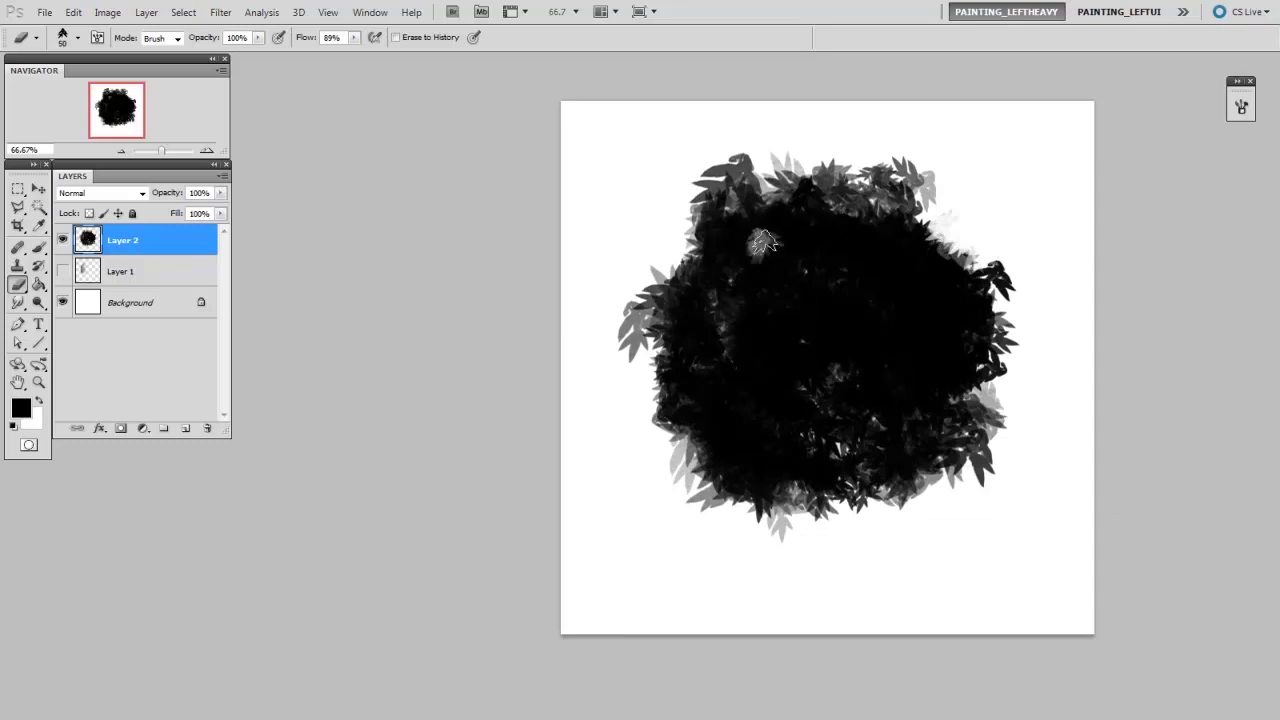
drag(766, 248, 760, 243)
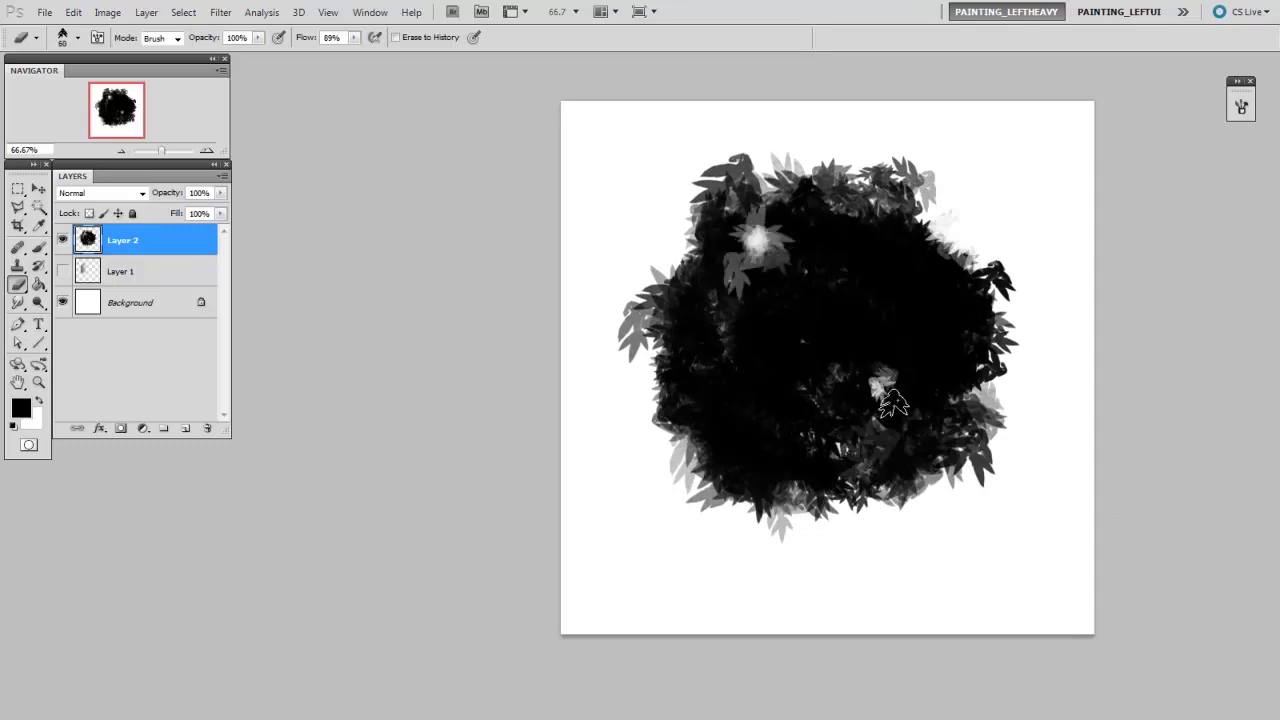
- Erase leaf-shaped gaps across the clump's lower-right part with a larger leaf eraser
key(bracketright)
key(bracketright)
key(bracketright)
key(bracketright)
mouse_move(893, 403)
mouse_down()
mouse_move(922, 424)
mouse_move(975, 364)
mouse_move(932, 394)
mouse_move(972, 385)
mouse_up()
- Paint leaves back over the clump's upper-left gap and erase part of its left edge with the leaf shape
key(b)
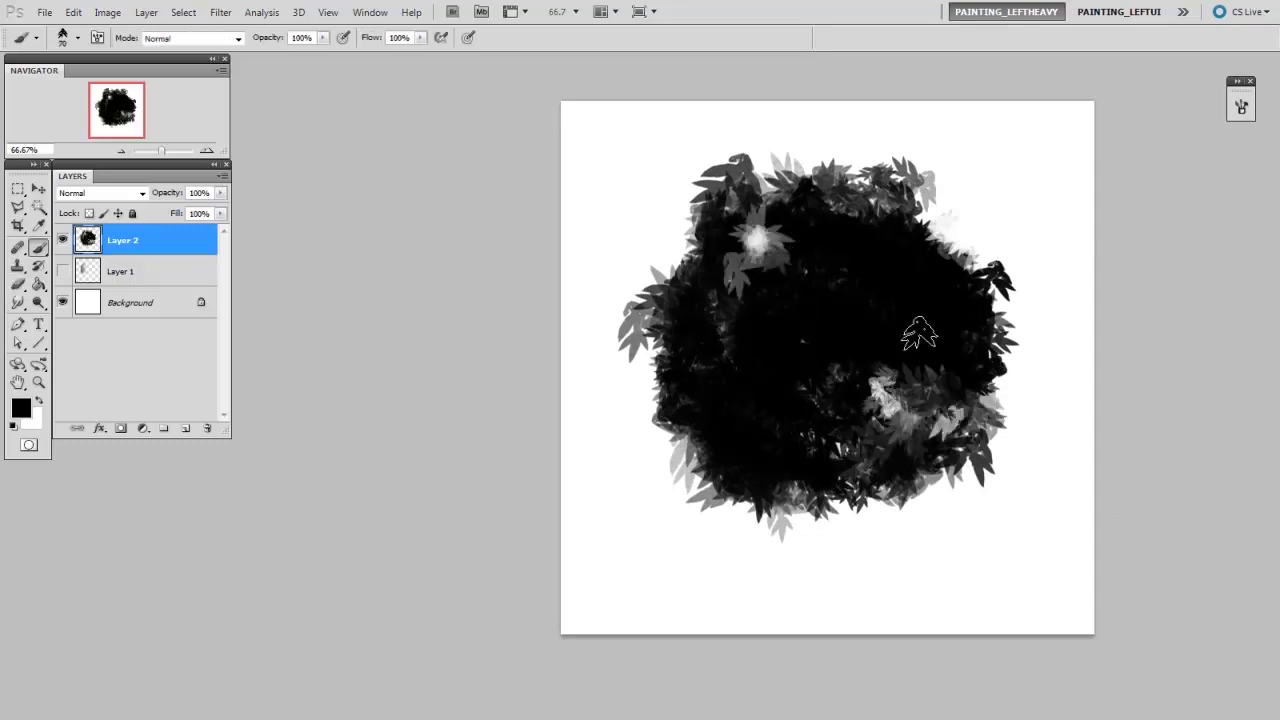
key(bracketright)
key(bracketright)
key(bracketright)
key(bracketright)
key(bracketright)
key(bracketright)
key(bracketleft)
key(bracketleft)
key(bracketleft)
key(bracketleft)
drag(774, 254, 770, 225)
key(e)
mouse_move(686, 386)
mouse_down()
mouse_move(662, 390)
mouse_move(715, 385)
mouse_up()
key(b)
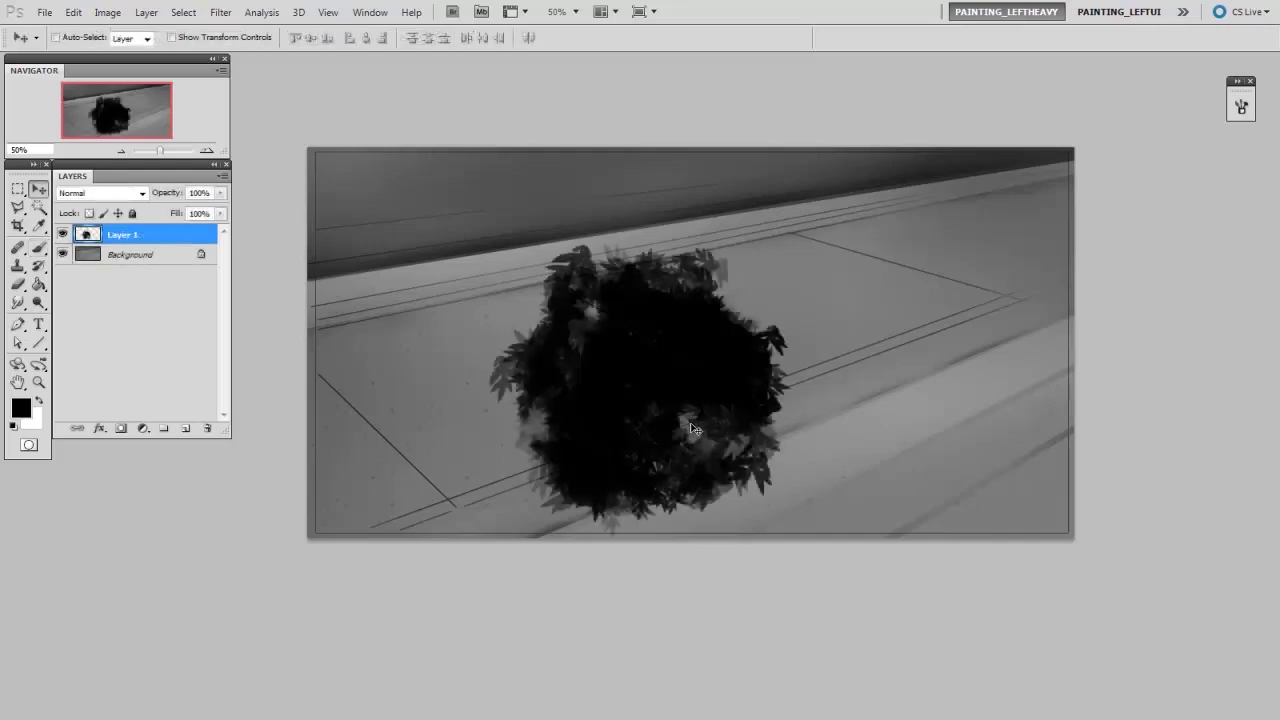
- Move the foliage clump to the left of the pavement painting, duplicate it to the right and hide the original layer
drag(694, 428, 578, 467)
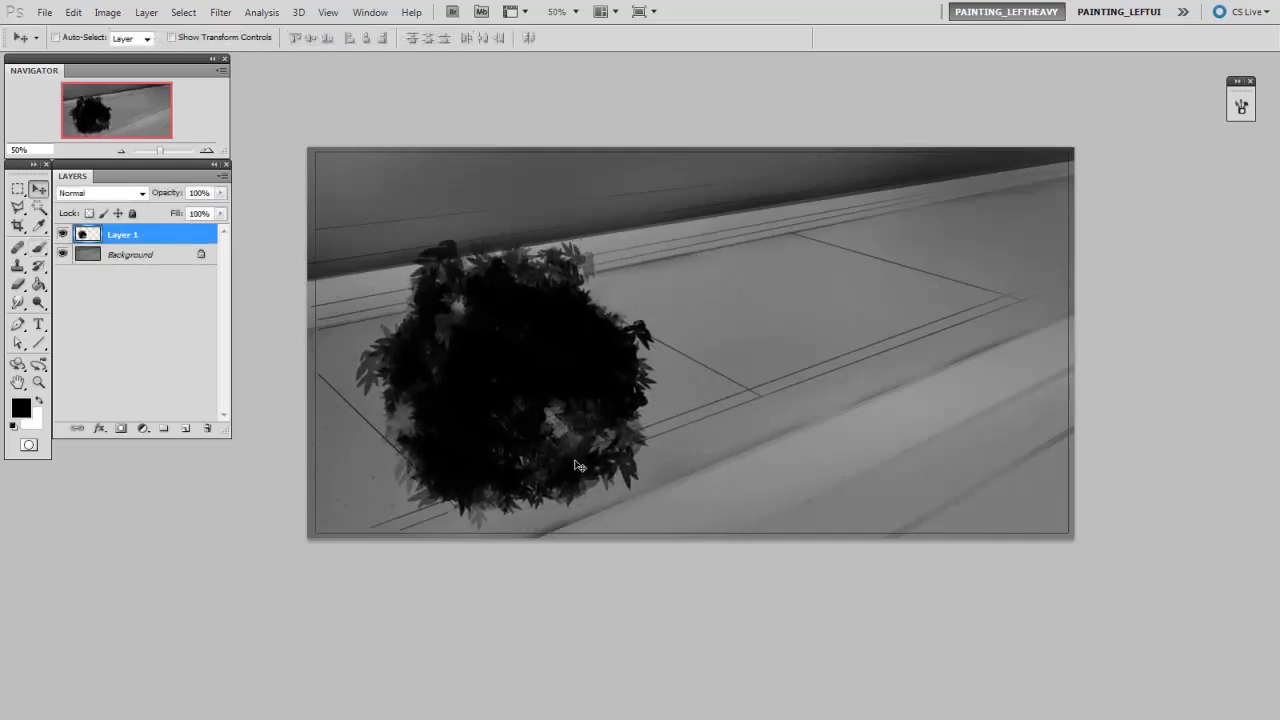
drag(535, 413, 793, 386)
click(63, 256)
- Distort the duplicated clump to the pavement's perspective, about 150% wide, 66% high and rotated about -16°
key(ctrl+t)
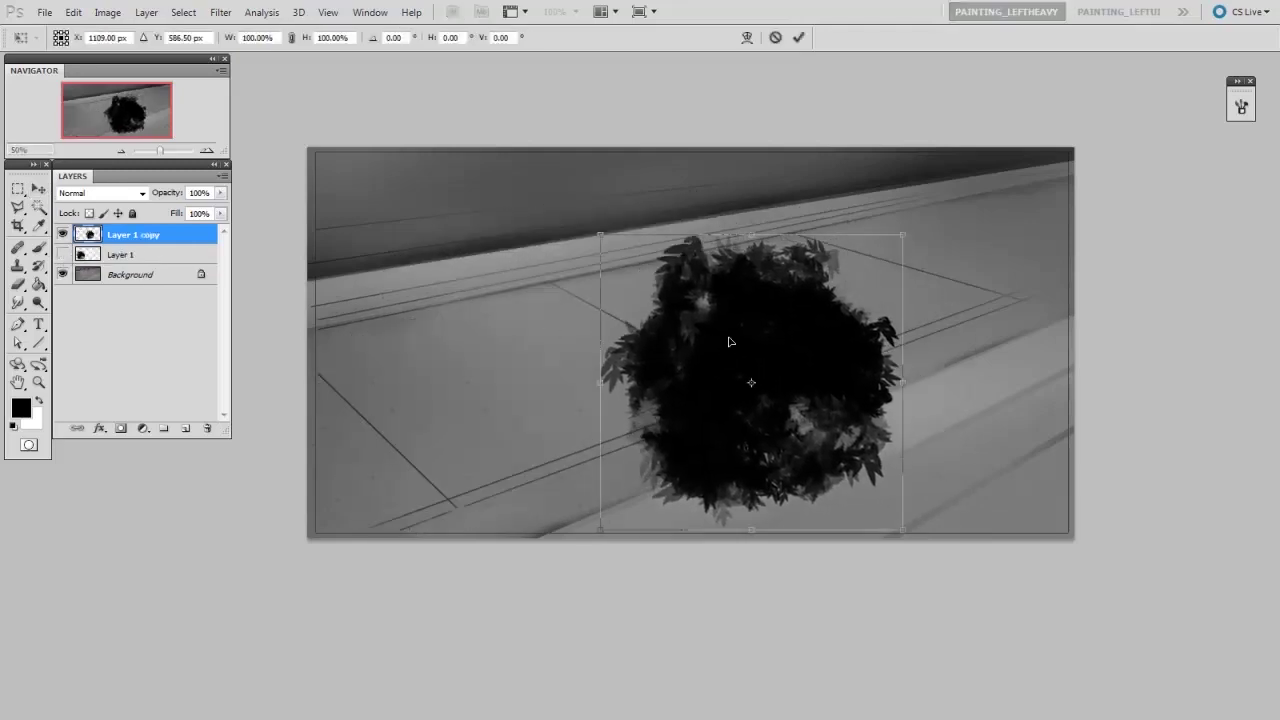
right_click(734, 341)
click(791, 431)
drag(751, 235, 712, 299)
drag(889, 515, 887, 410)
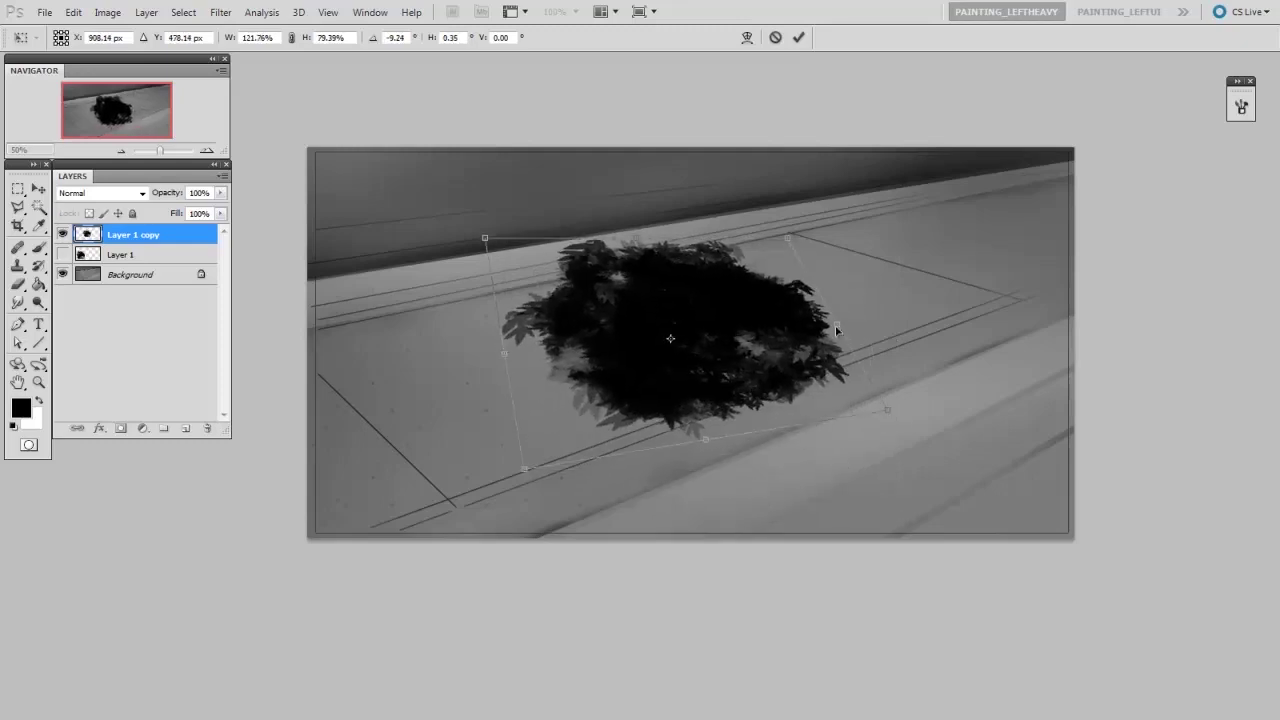
drag(788, 238, 750, 226)
drag(525, 468, 523, 477)
drag(499, 243, 467, 287)
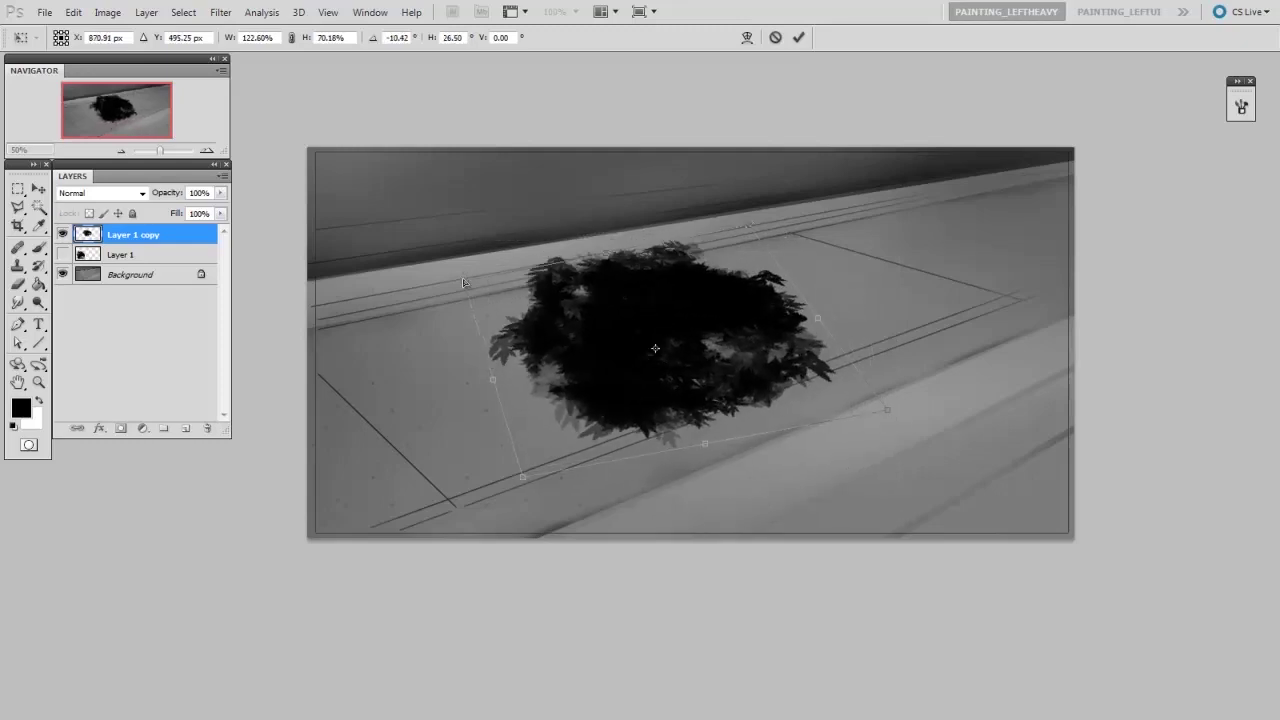
drag(888, 408, 977, 366)
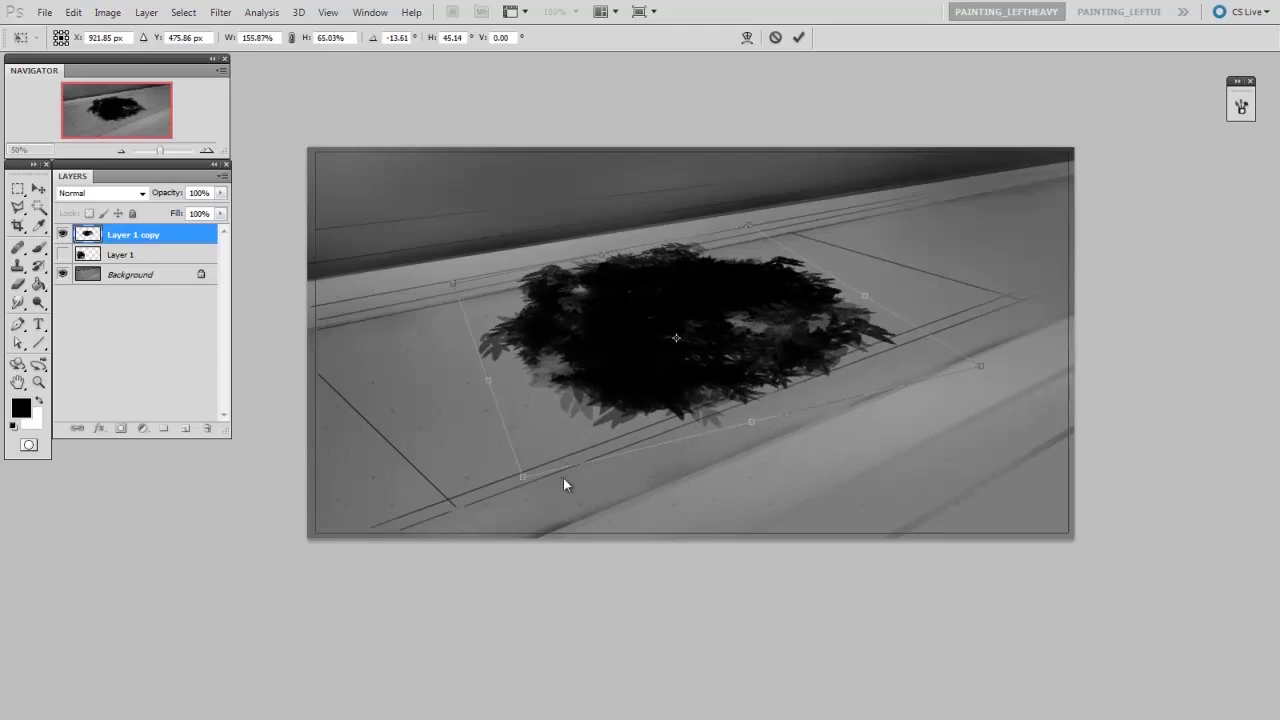
drag(522, 477, 545, 493)
key(Return)
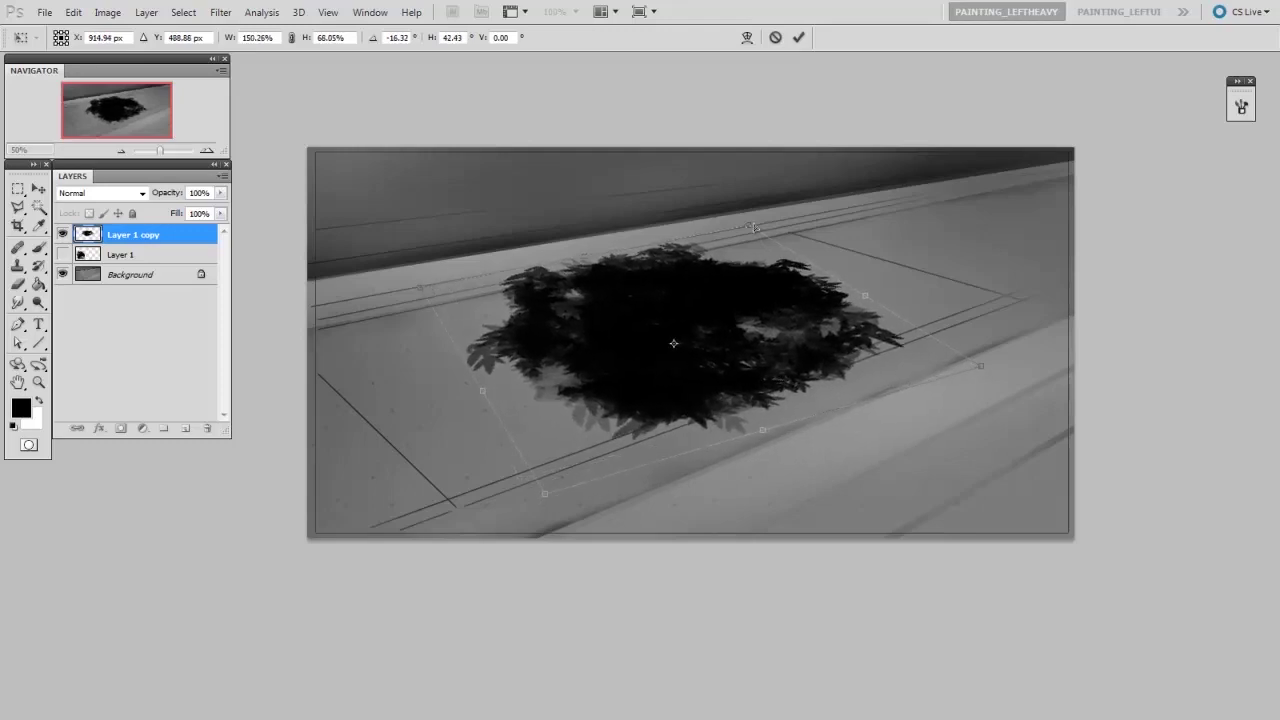
- Duplicate the flattened foliage clump to the painting's lower-right corner and enlarge the copy
drag(732, 360, 958, 420)
drag(891, 441, 791, 403)
drag(887, 399, 930, 410)
key(ctrl+t)
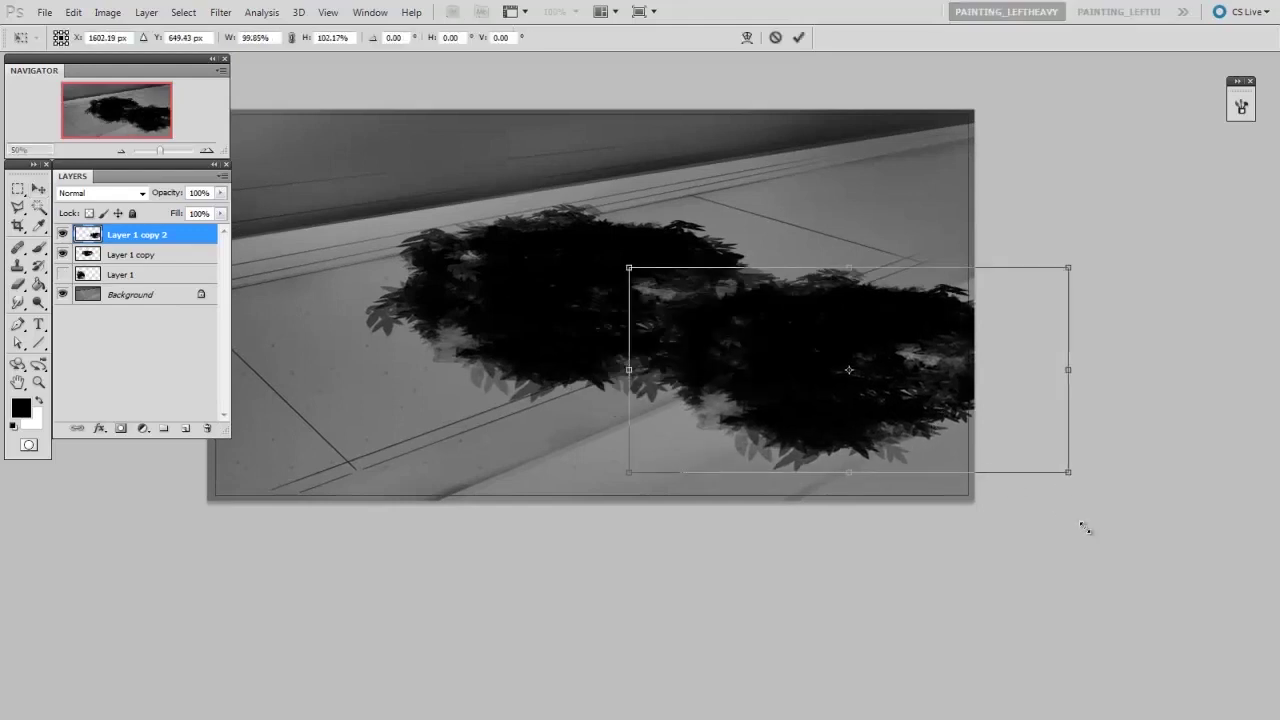
drag(1066, 471, 1161, 527)
key(Return)
- Duplicate the lower-right clump to the upper right and scale the copy to about 85% width and 65% height
drag(911, 431, 906, 240)
key(ctrl+t)
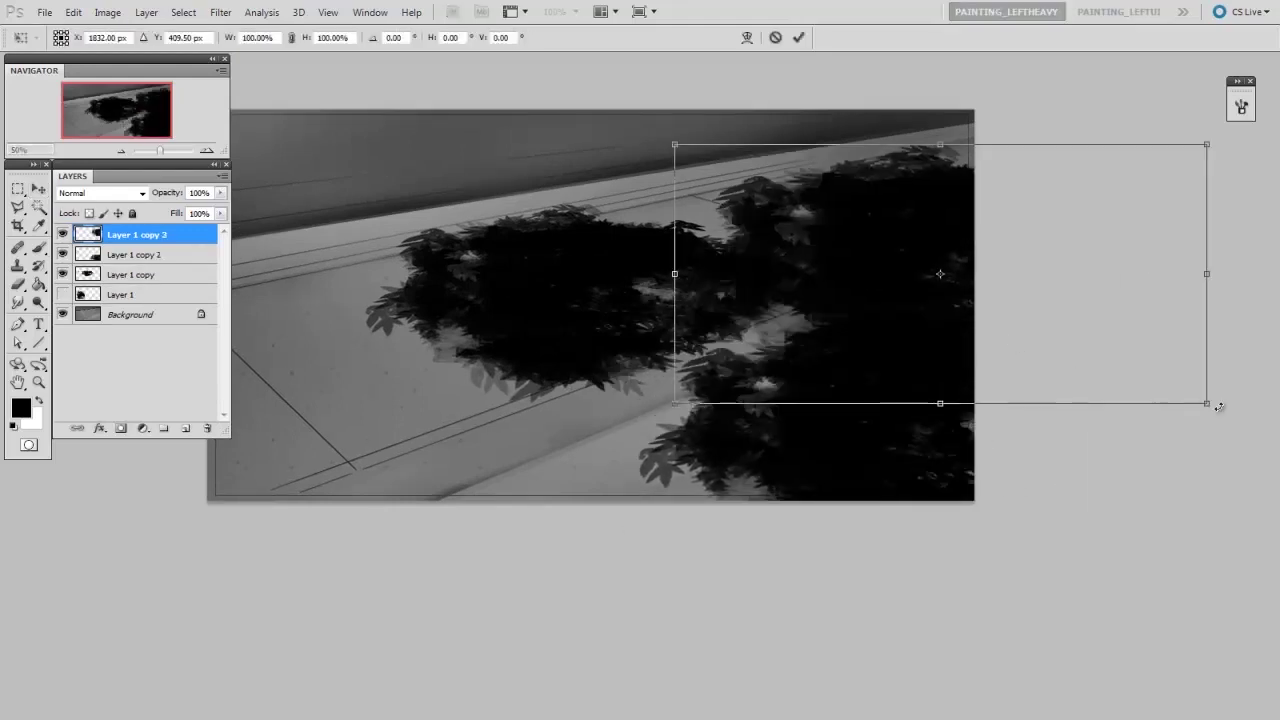
drag(1185, 398, 1151, 366)
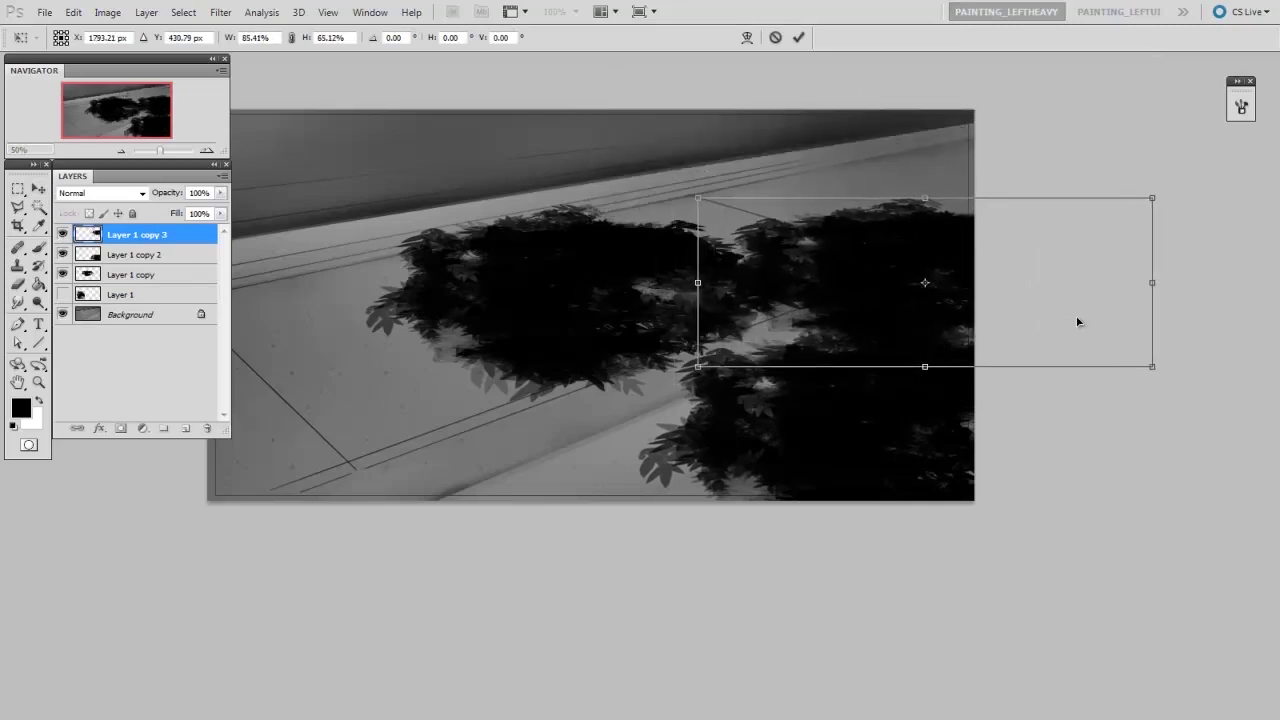
key(Return)
drag(1078, 319, 1094, 298)
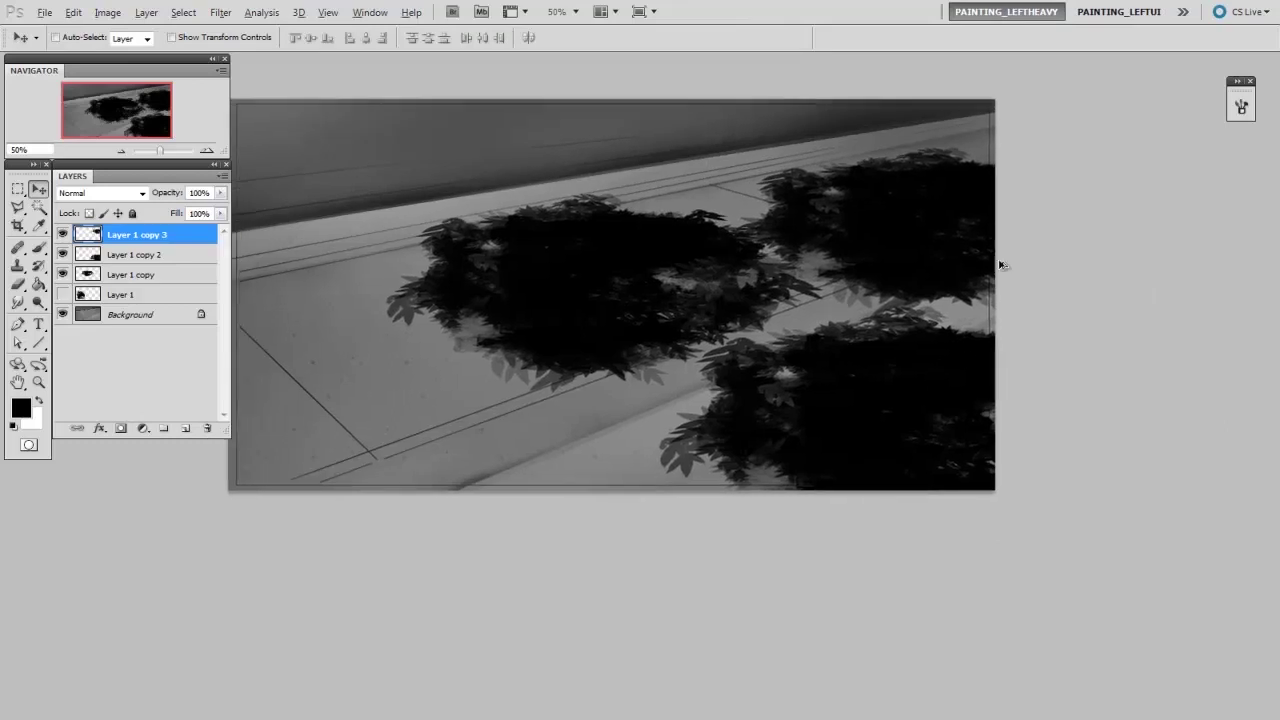
- Duplicate the upper-right clump, scale the copy to about 76% by 67% and place it at the painting's top centre
key(ctrl+j)
key(ctrl+t)
drag(895, 330, 803, 274)
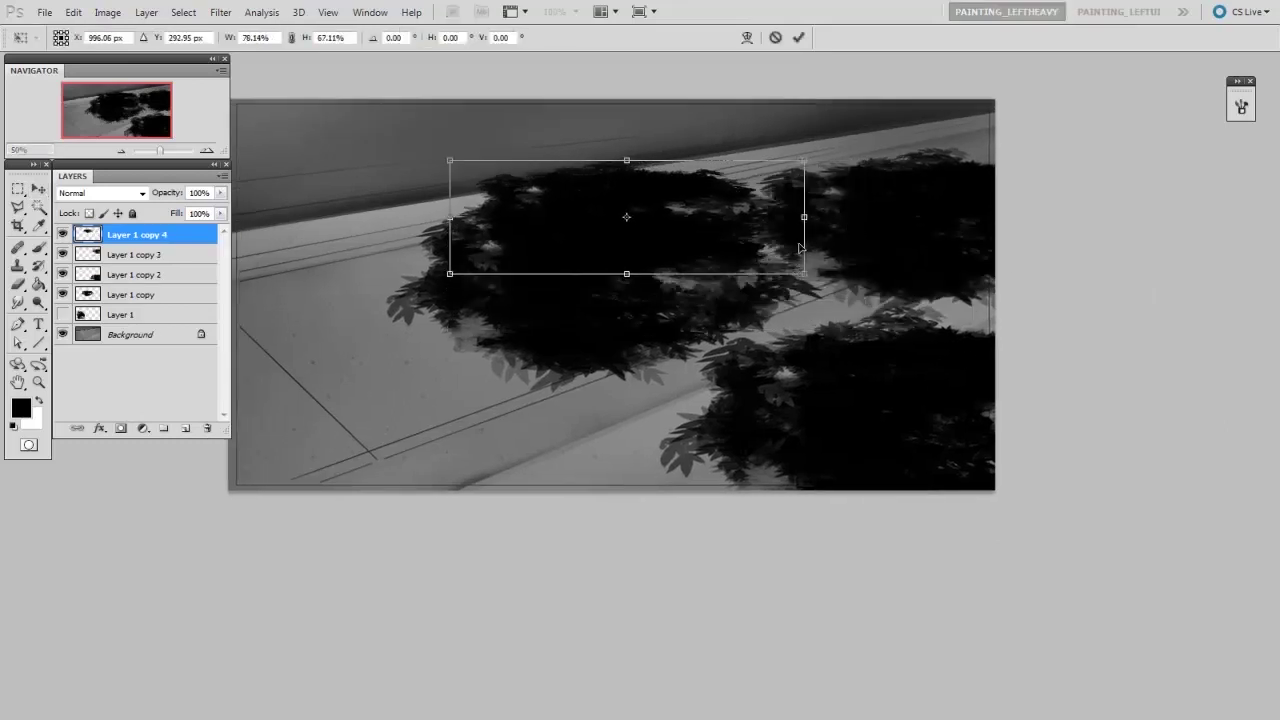
drag(760, 209, 794, 186)
key(Return)
drag(795, 232, 820, 200)
- Duplicate the top-centre clump to the painting's upper left and enlarge the copy
drag(780, 406, 785, 398)
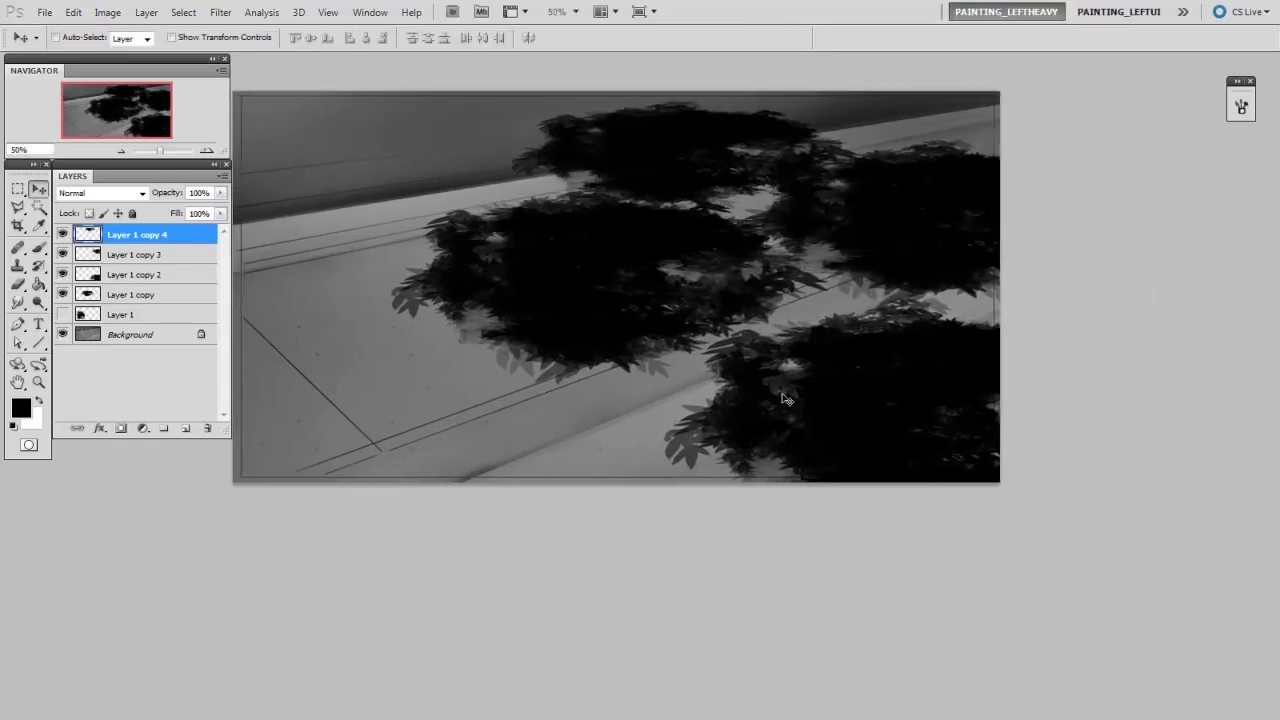
drag(598, 287, 349, 320)
key(ctrl+t)
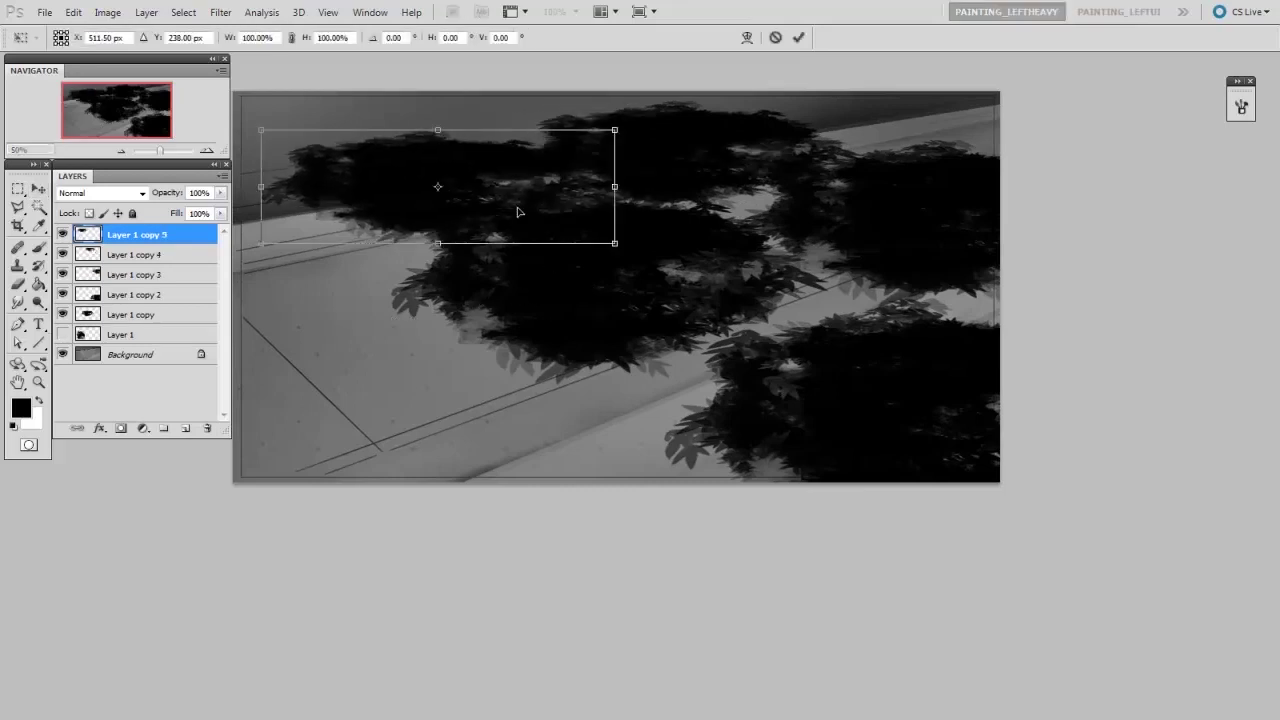
drag(557, 246, 596, 272)
key(Return)
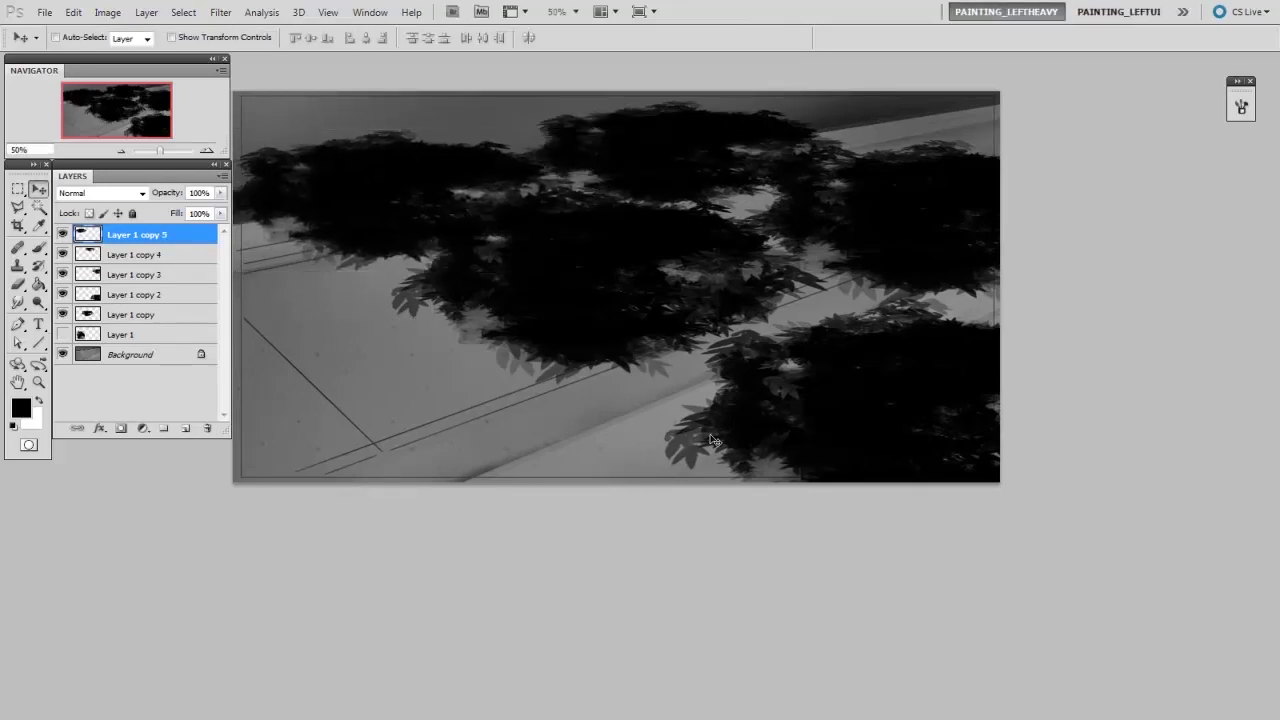
- Duplicate the upper-left clump to the painting's lower-left corner and enlarge the copy to fill that area
drag(530, 353, 611, 329)
drag(503, 218, 471, 423)
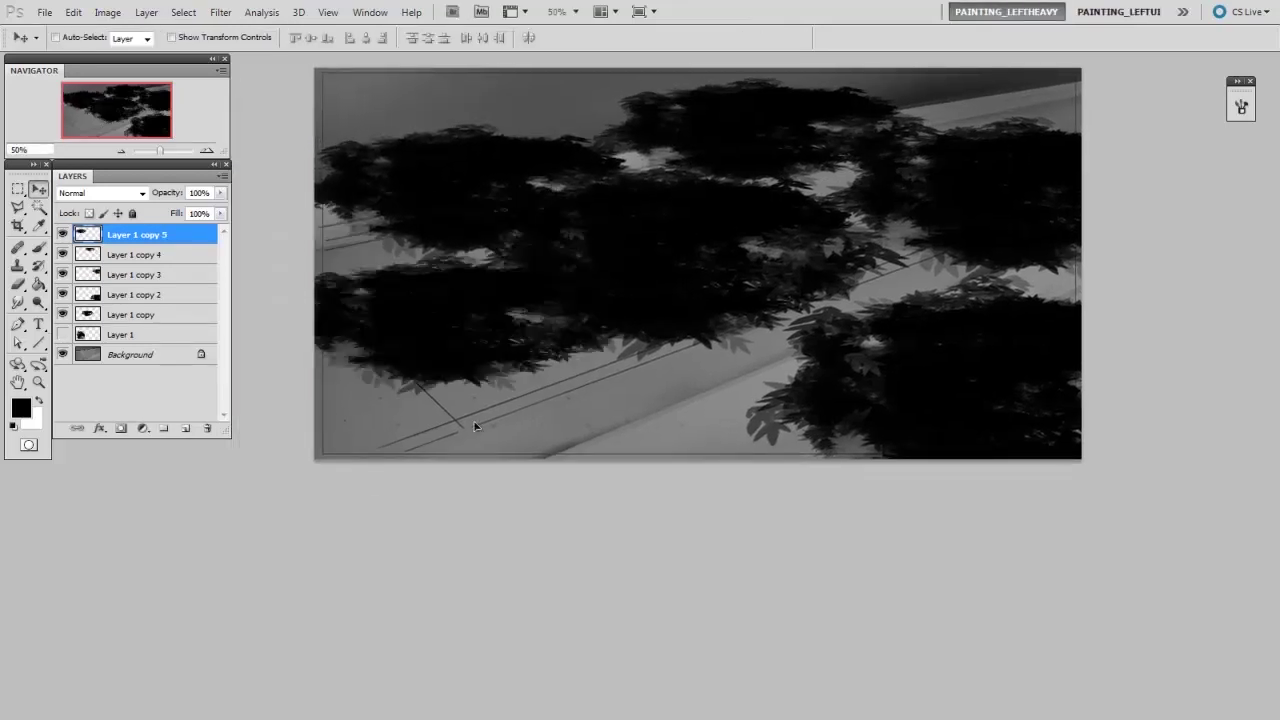
key(ctrl+t)
drag(641, 354, 733, 289)
key(Return)
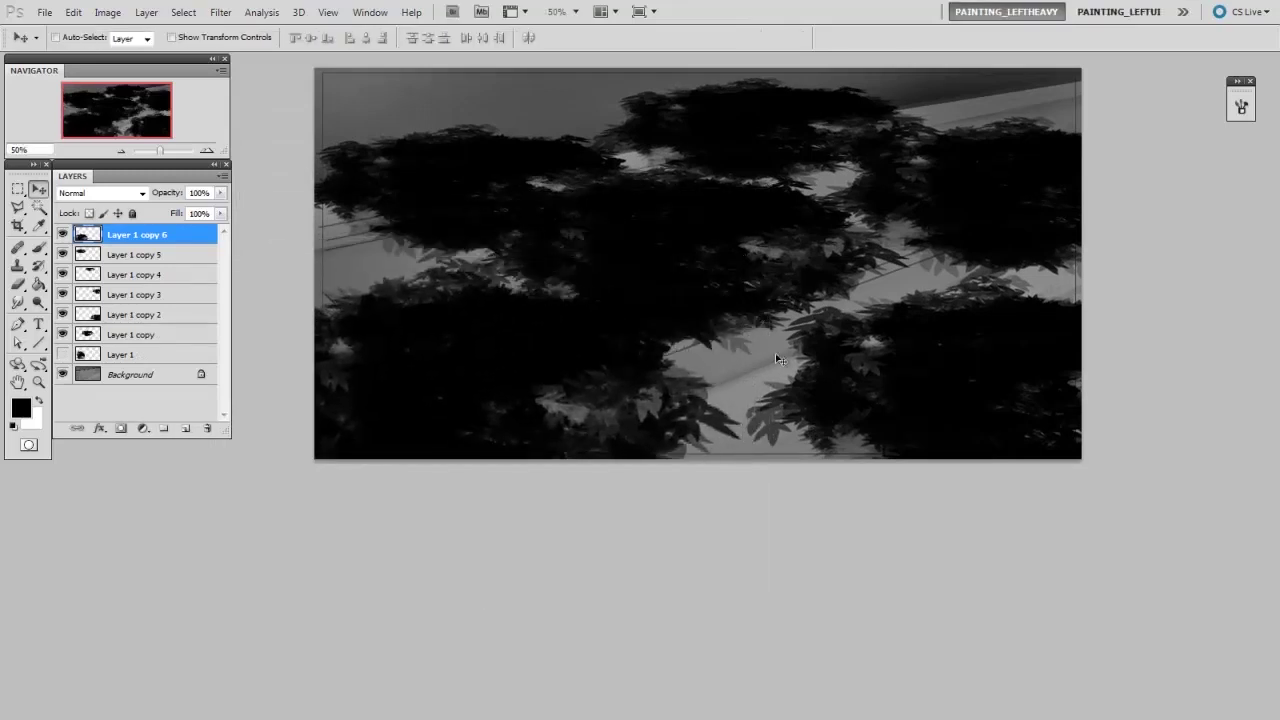
- Move up and enlarge the upper-left clump on Layer 1 copy 5, then duplicate it toward the painting's upper right
key(b)
key(v)
drag(503, 160, 497, 140)
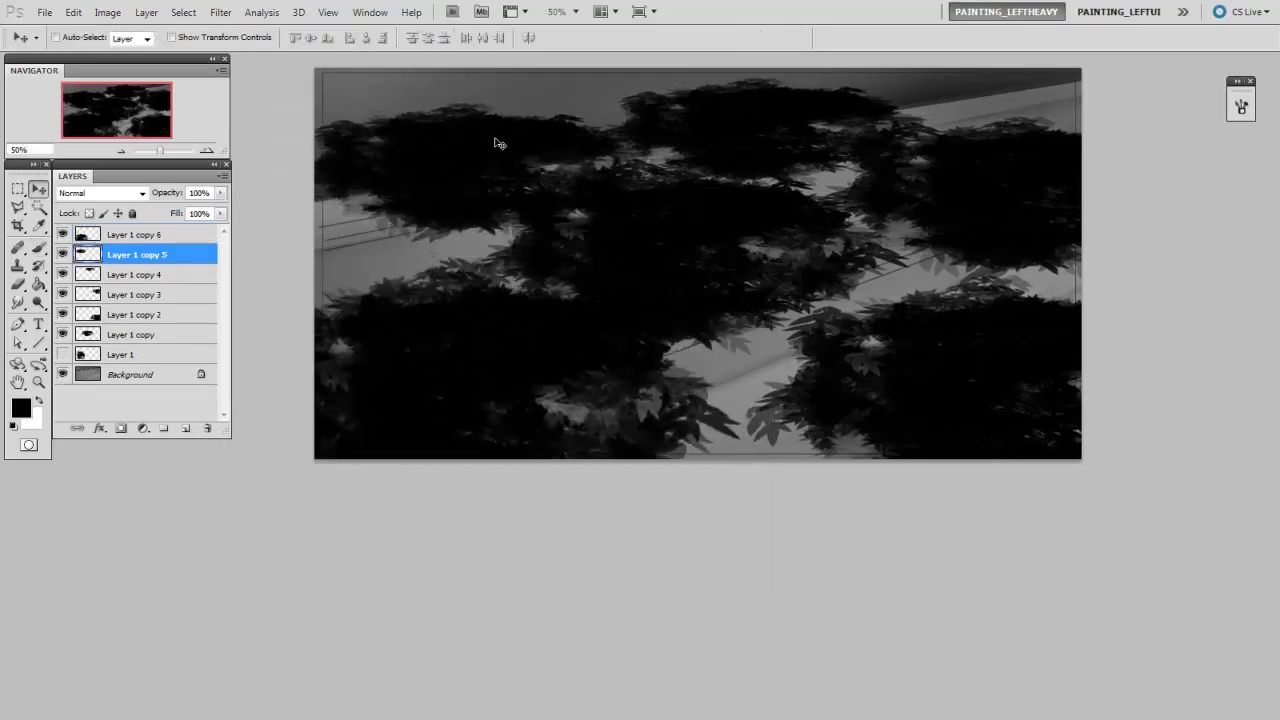
key(ctrl+t)
drag(671, 106, 759, 45)
drag(753, 140, 708, 150)
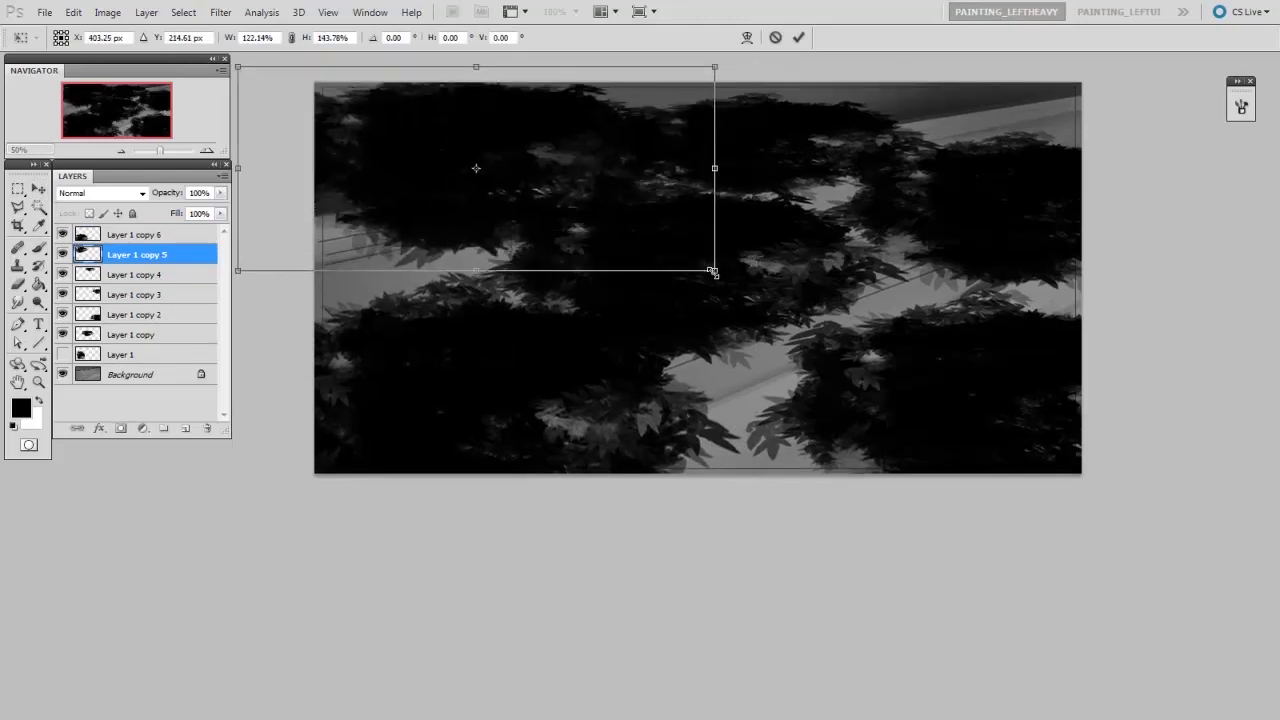
drag(713, 272, 737, 275)
key(Return)
alt+drag(628, 351, 978, 305)
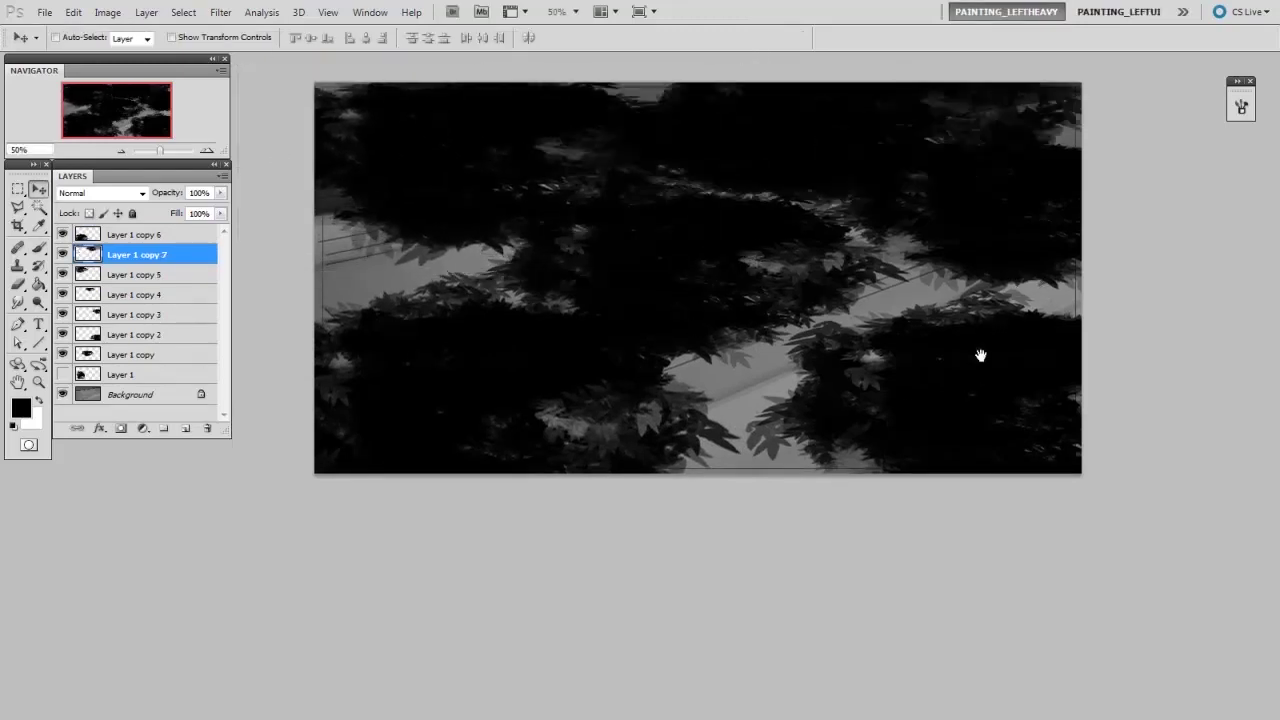
- Transform the foliage on Layer 1 copy 7 to about 107% by 74%, rotated about 3.3°, along the painting's upper-right edge
drag(981, 356, 903, 418)
key(ctrl+t)
drag(1047, 276, 1069, 251)
drag(1006, 211, 1031, 204)
drag(1160, 198, 1160, 189)
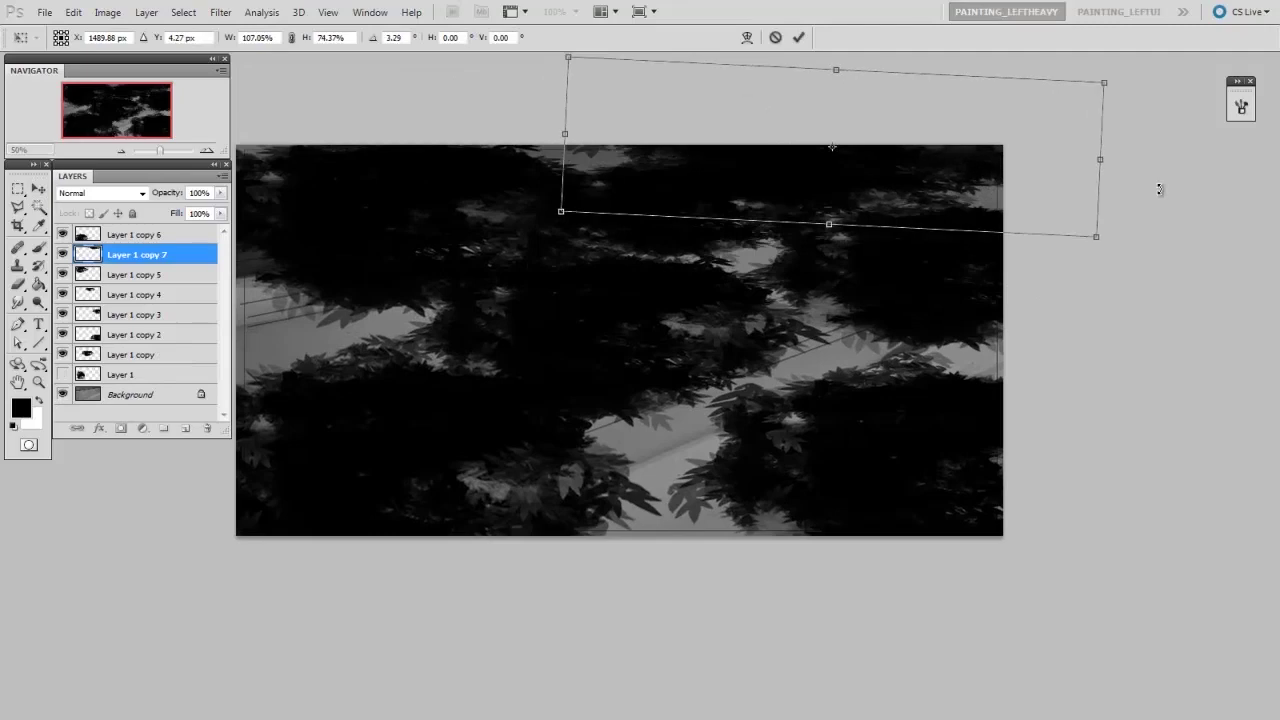
key(Return)
- Merge all the visible foliage copies, from Layer 1 copy 6 down to Layer 1 copy, into a single layer
drag(1014, 420, 1048, 394)
click(192, 240)
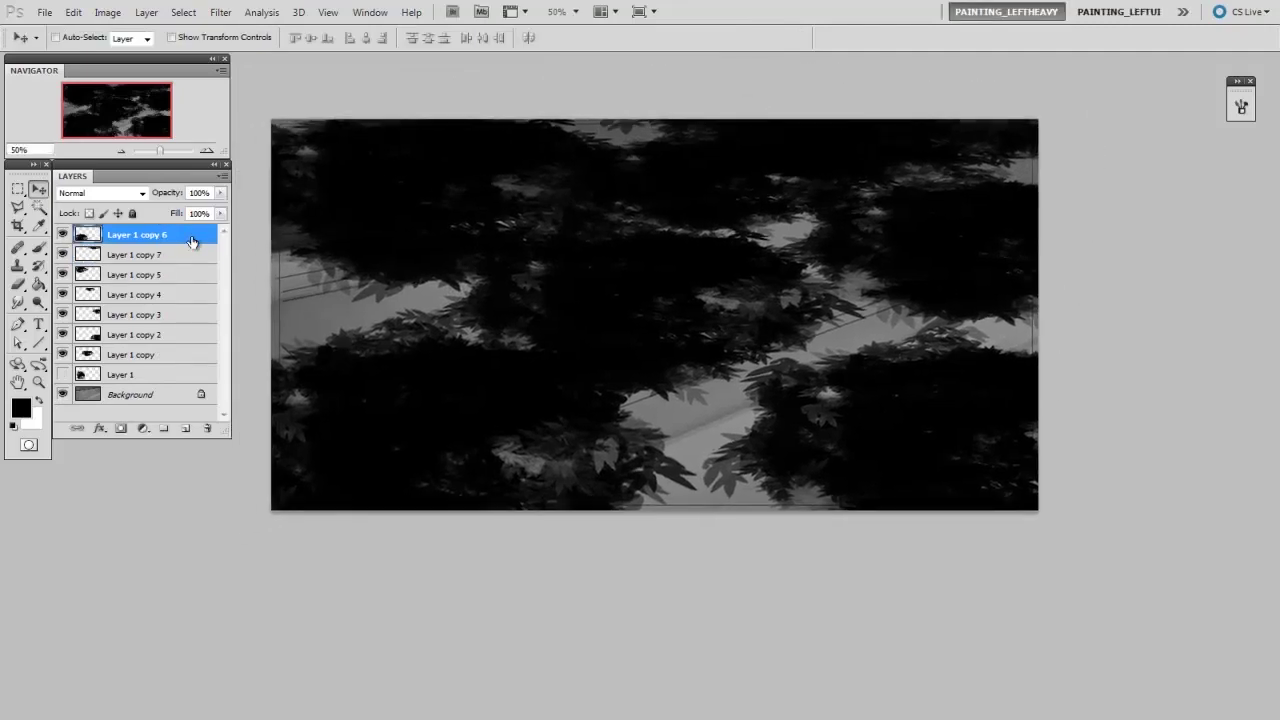
key(ctrl+e)
key(ctrl+e)
key(ctrl+e)
key(ctrl+e)
key(ctrl+e)
key(ctrl+e)
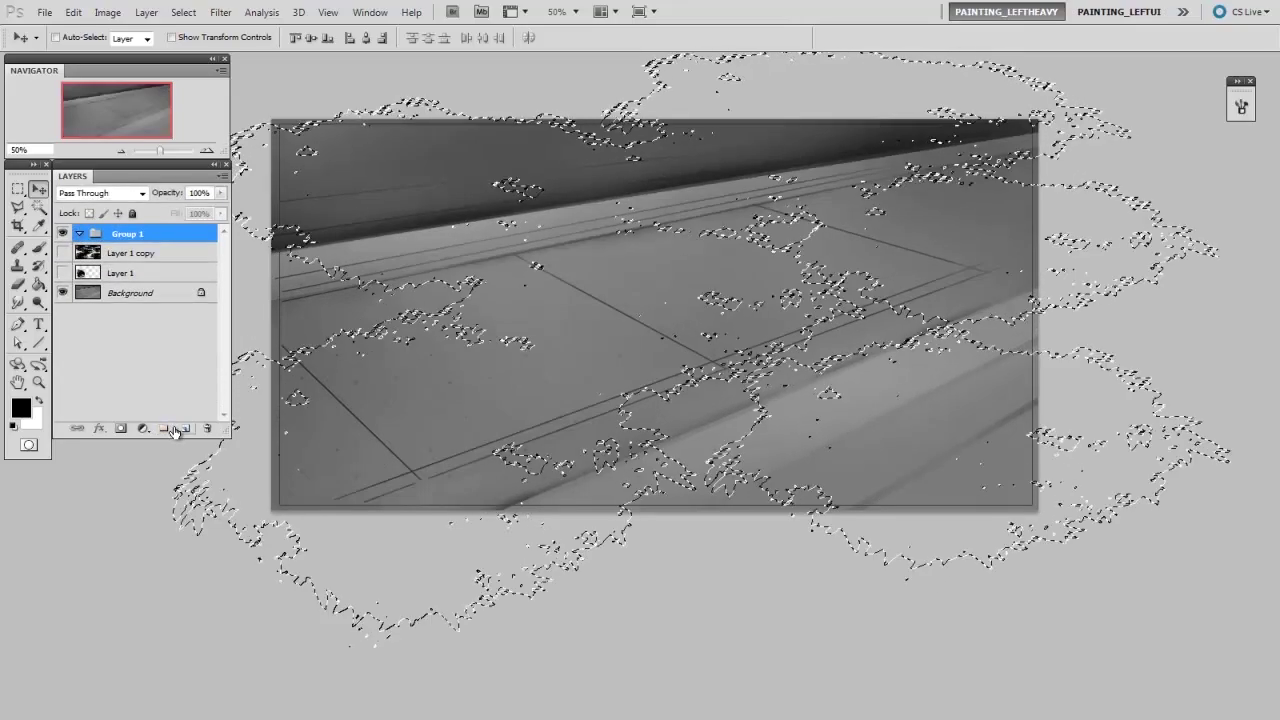
- Mask Group 1 with the foliage-shaped selection and add a new Multiply layer inside the group
click(121, 428)
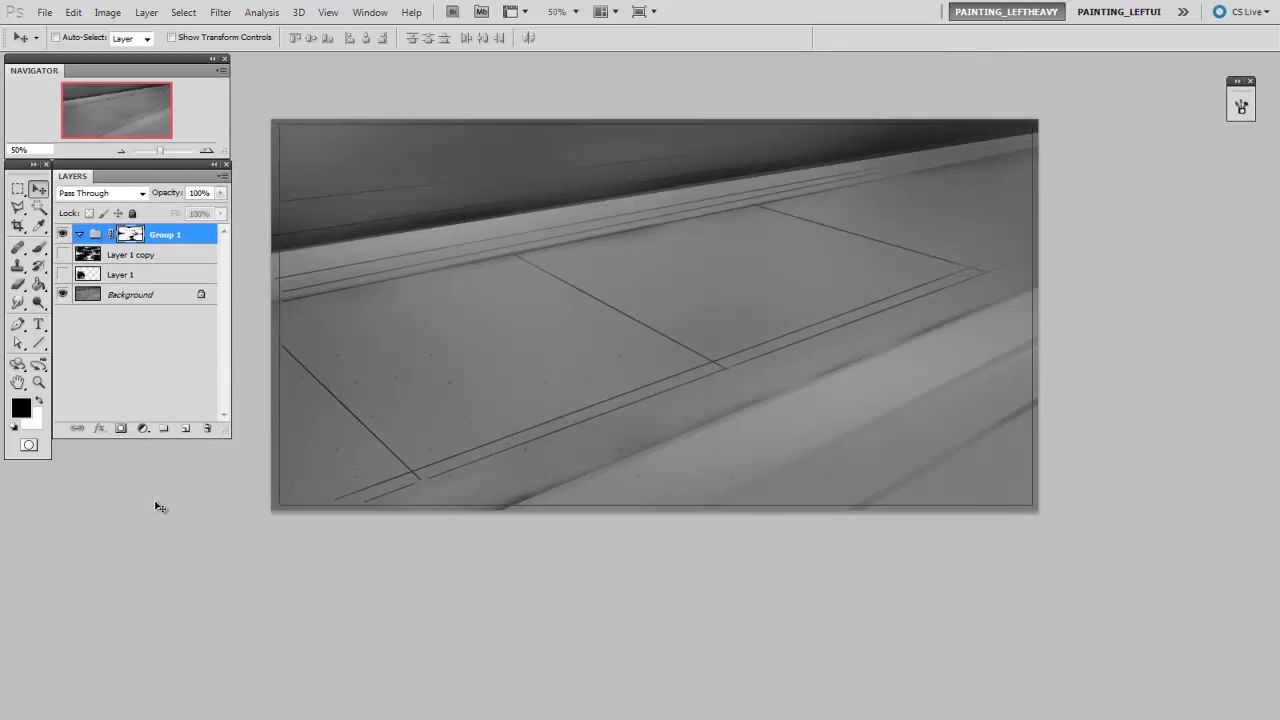
key(ctrl+shift+alt+n)
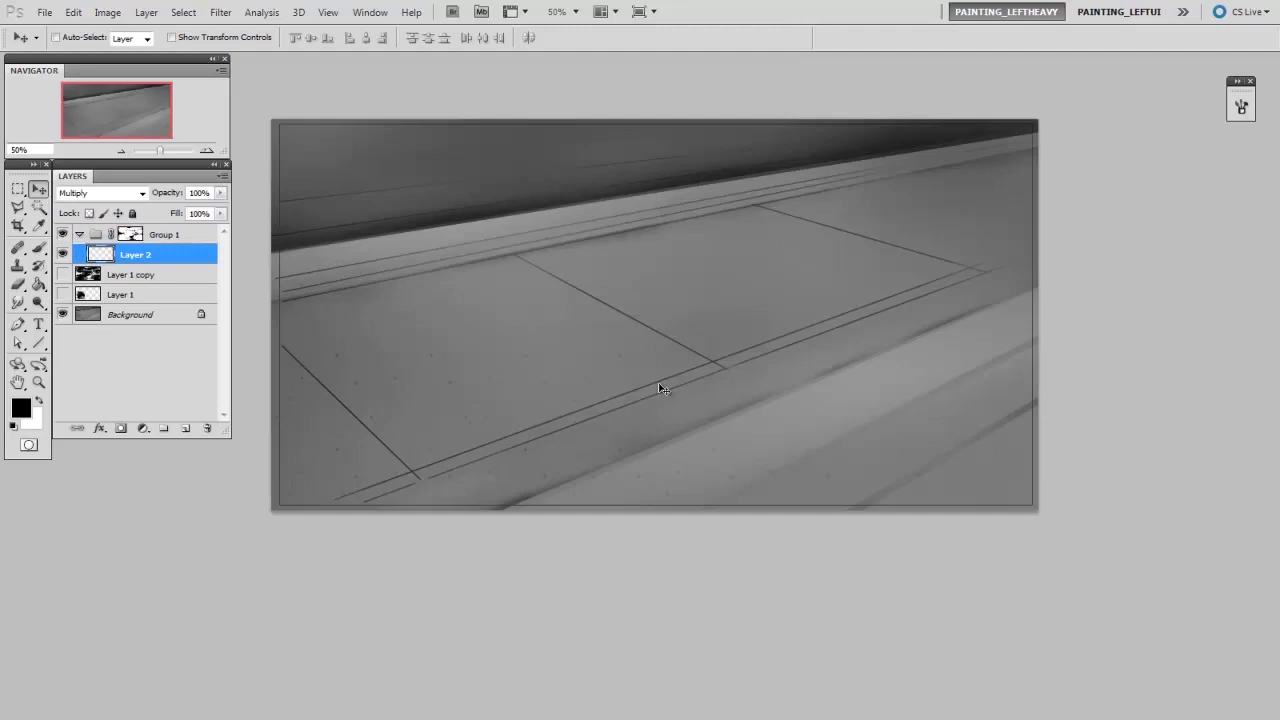
- Choose the soft round 40 px brush and set the foreground colour to dark greyish purple, #4a4250
key(b)
right_click(742, 280)
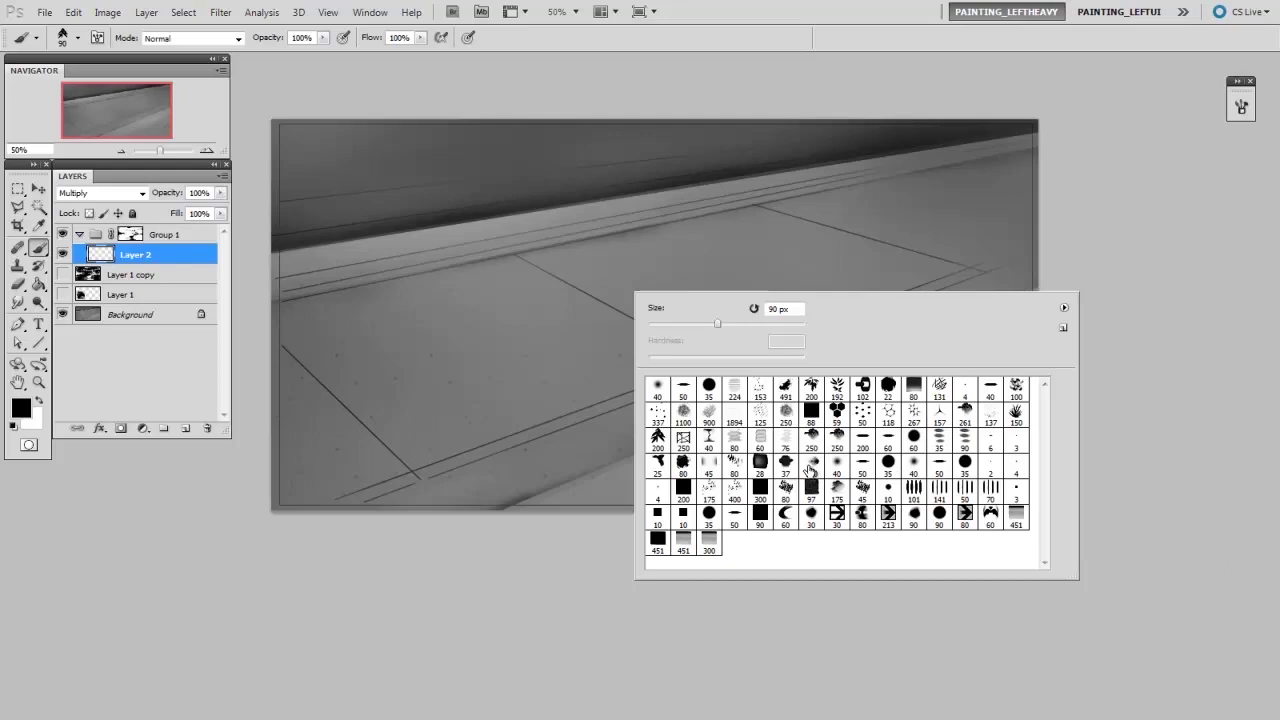
double_click(658, 386)
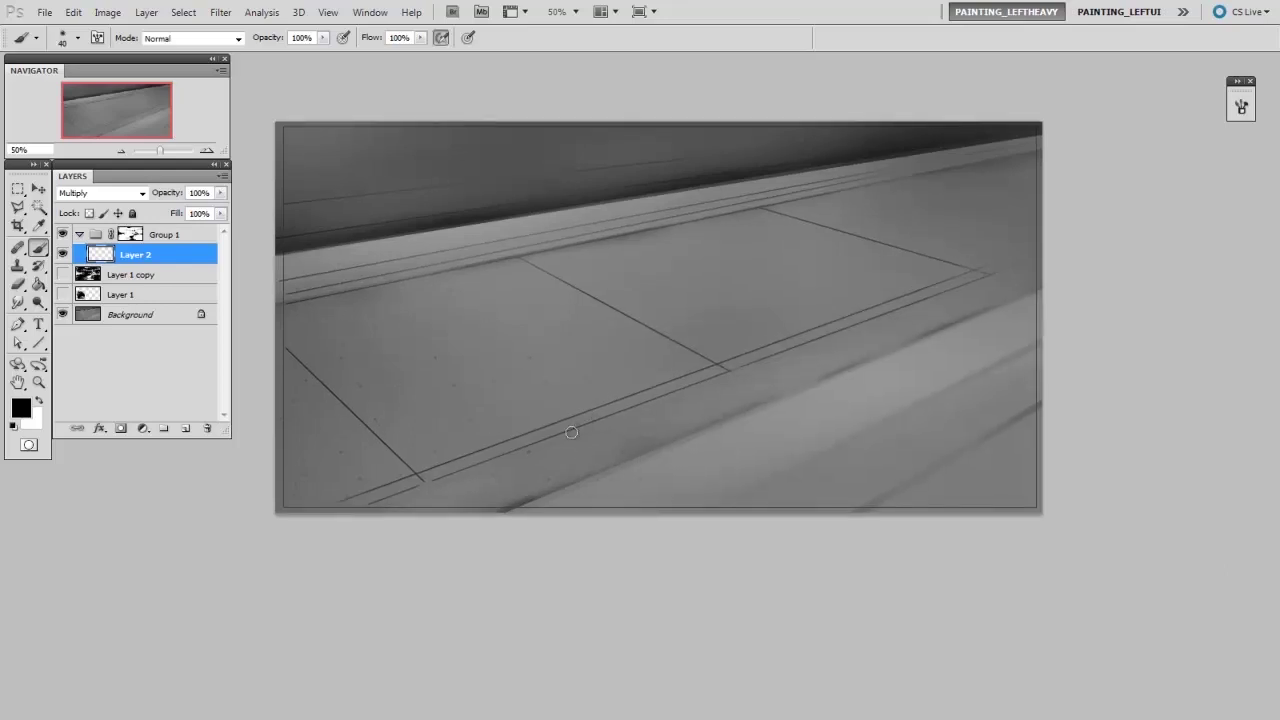
click(23, 410)
drag(1007, 428, 1008, 381)
drag(837, 401, 832, 483)
click(817, 473)
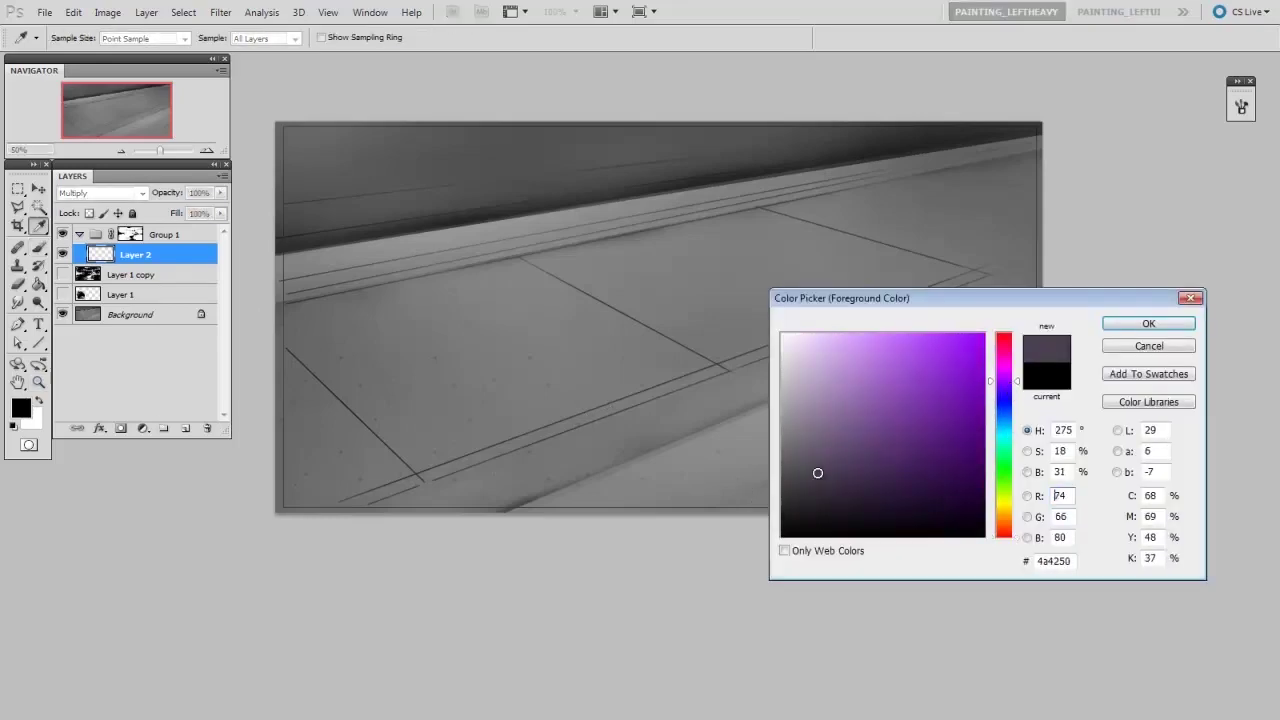
click(1148, 324)
- Enlarge the soft brush to 250 px and paint the first masked shadow strokes along the ledge below the wall on Layer 2
key(b)
right_click(707, 289)
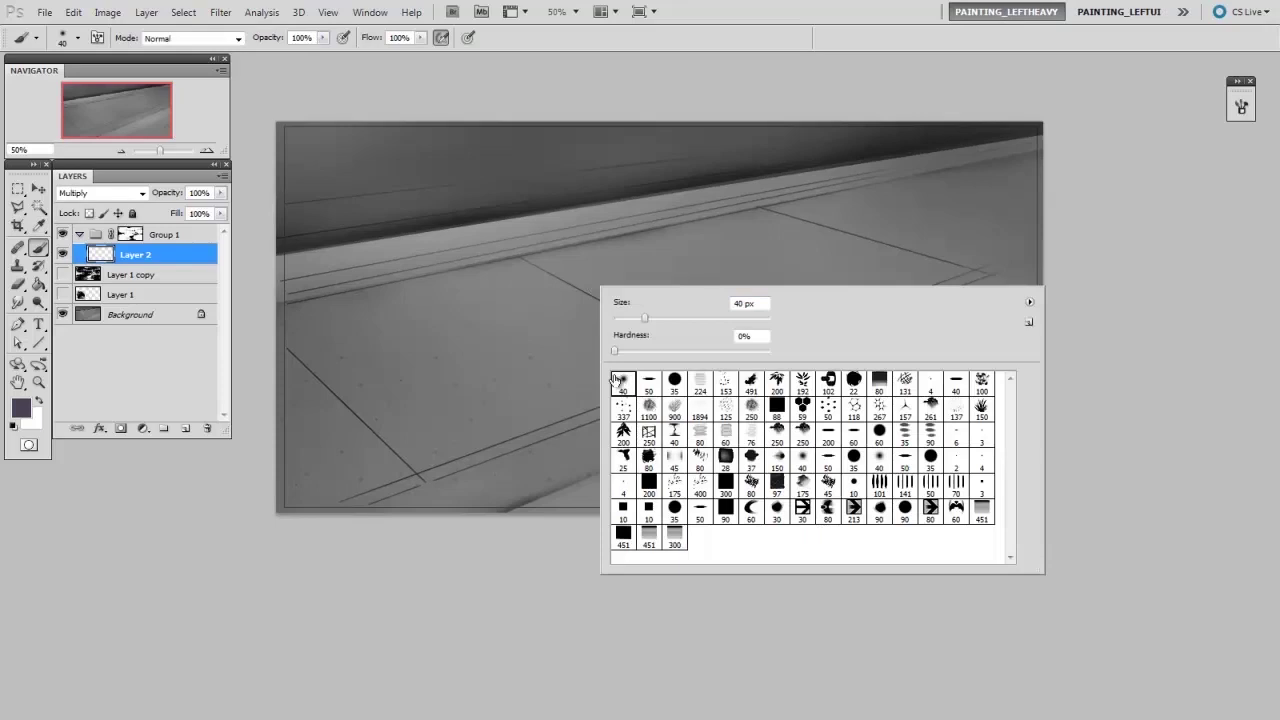
click(550, 374)
key(])
key(])
key(])
key(])
key(])
key(])
key(])
key(])
key(])
key(])
drag(406, 254, 598, 210)
key(])
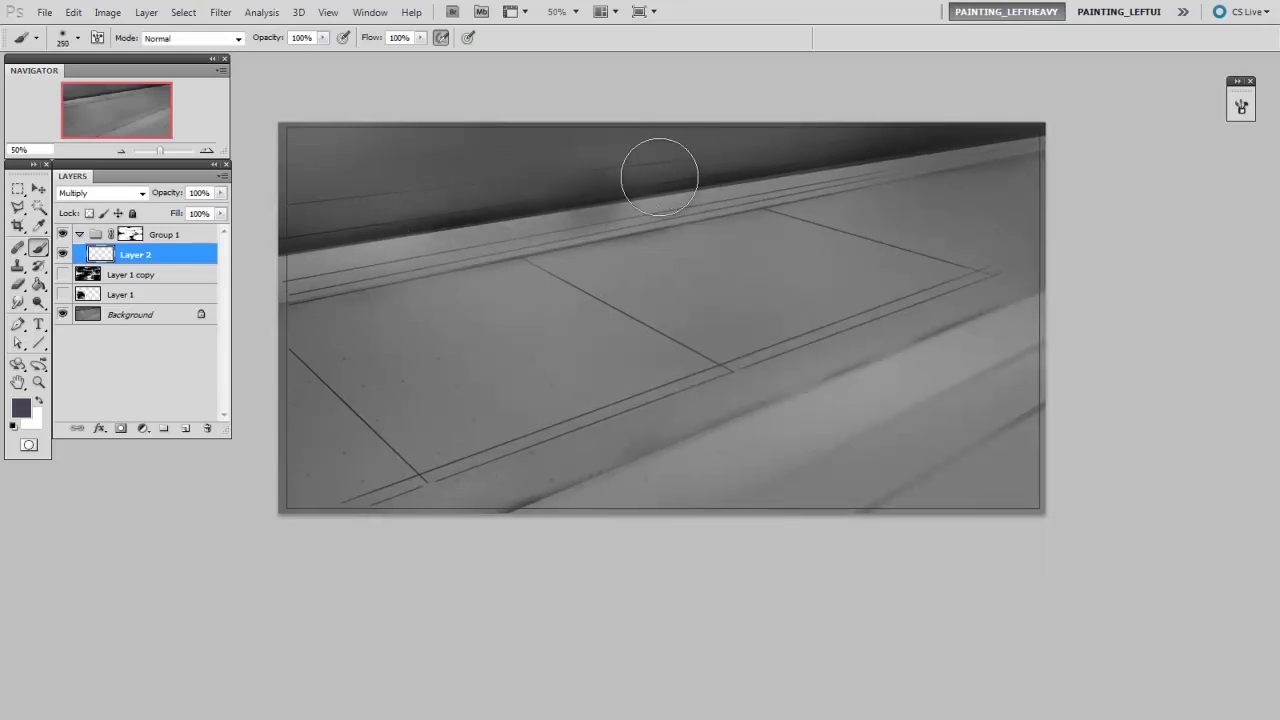
drag(659, 177, 480, 250)
- Enlarge the brush in stages to 600 px and paint leafy shadow across the central and left paving slabs
key(])
key(])
key(])
drag(726, 251, 500, 300)
key(])
key(])
drag(749, 280, 590, 405)
key(])
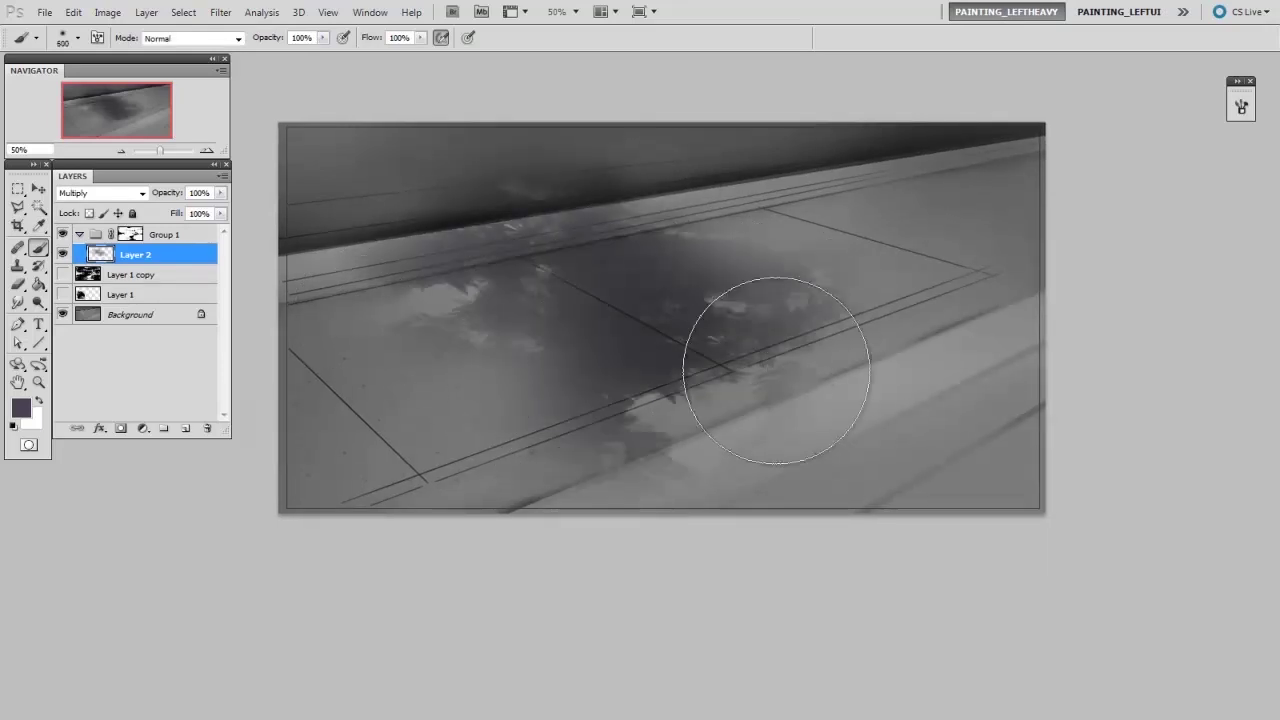
mouse_move(776, 370)
mouse_down()
mouse_move(909, 449)
mouse_move(543, 349)
mouse_move(330, 380)
mouse_up()
- Adjust the size of the large soft brush and extend the leafy shadow over the painting's upper-right paving
key(bracketright)
key(bracketright)
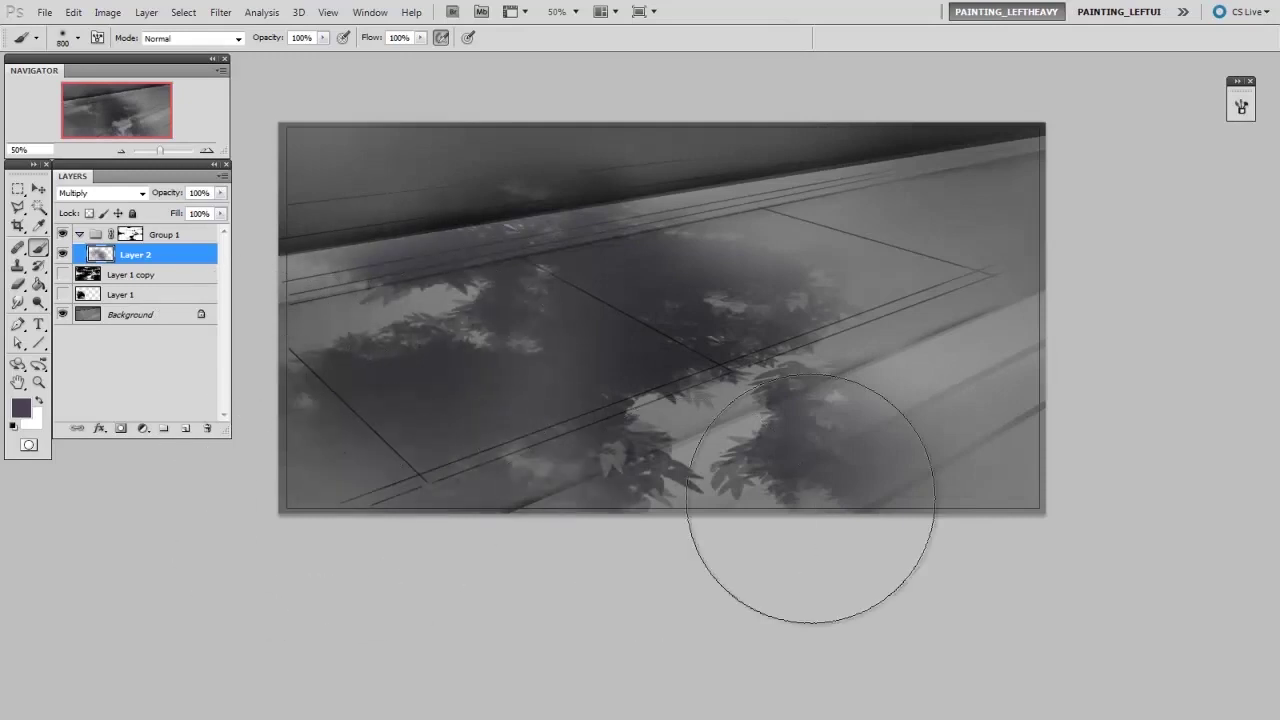
key(bracketleft)
key(bracketleft)
mouse_move(800, 260)
mouse_down()
mouse_move(1000, 229)
mouse_move(951, 194)
mouse_move(1090, 355)
mouse_move(943, 543)
mouse_move(1043, 314)
mouse_move(1063, 189)
mouse_move(710, 168)
mouse_up()
- Paint leafy shadow over the dark wall and ledge along the painting's upper part with a 700 px brush
key(bracketright)
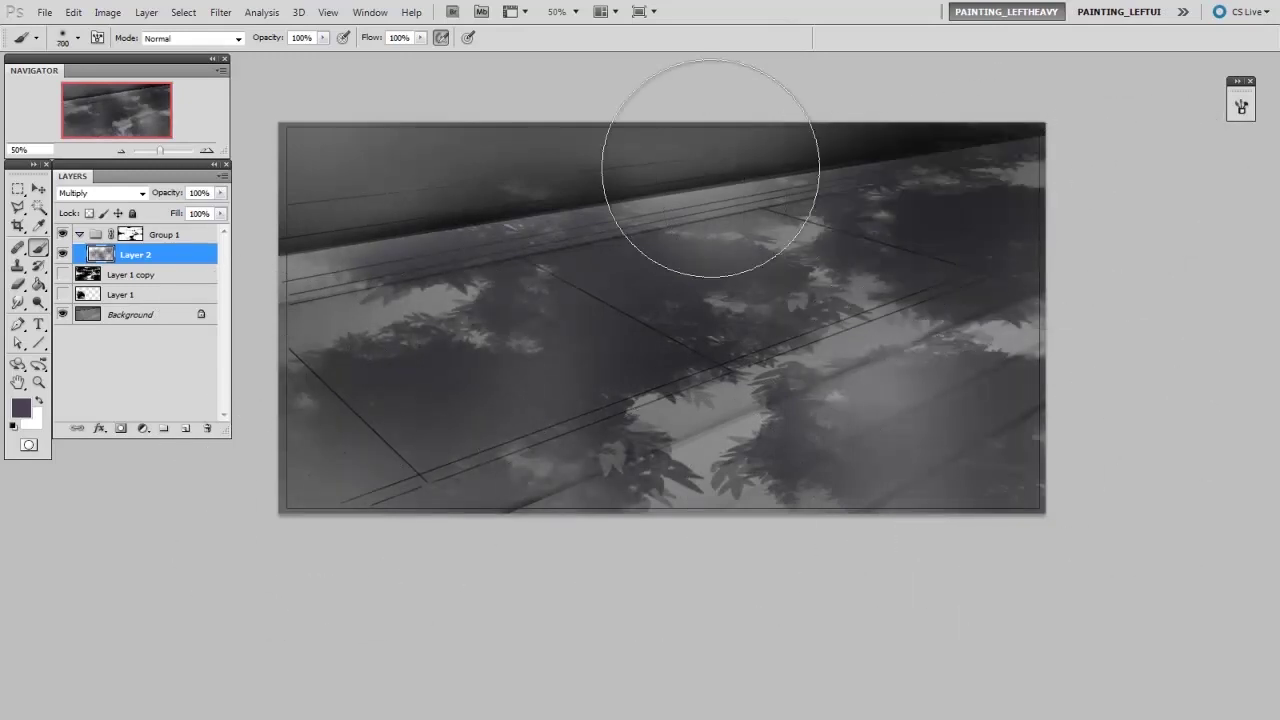
drag(400, 211, 760, 166)
drag(574, 189, 634, 177)
mouse_move(398, 108)
mouse_down()
mouse_move(317, 220)
mouse_move(374, 270)
mouse_up()
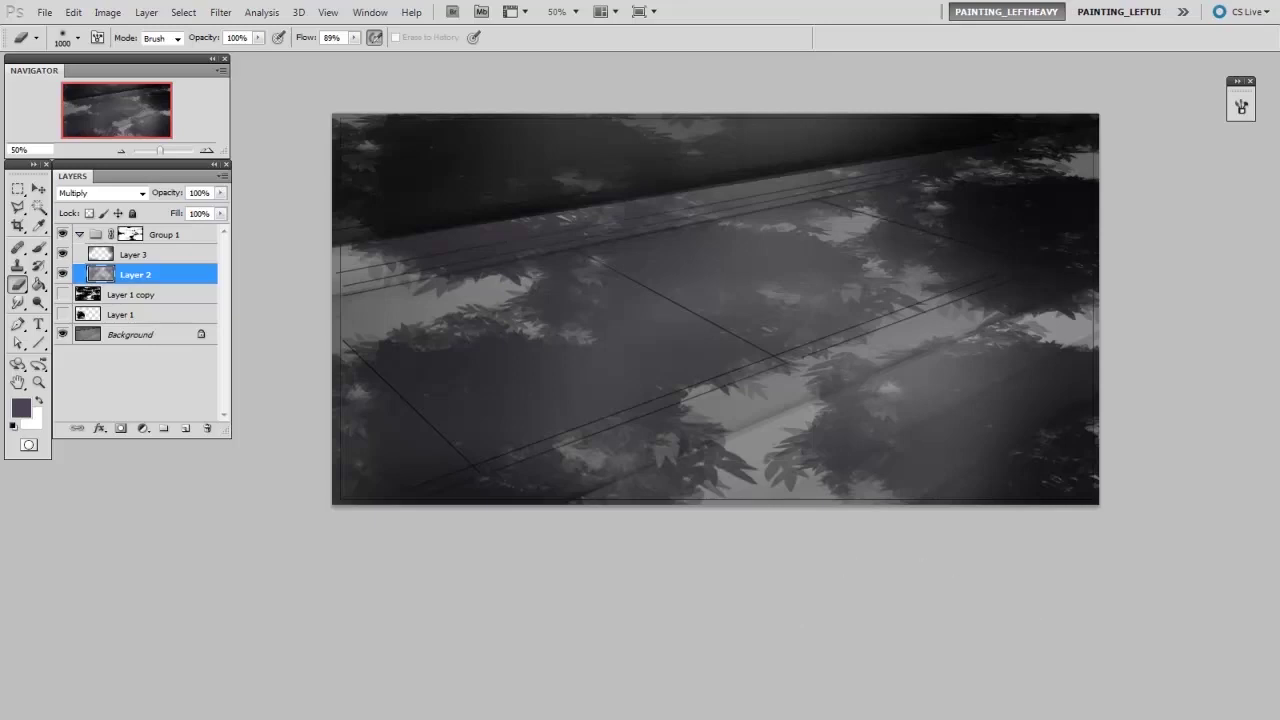
- Switch to the document containing the original leafy foliage clump
key(ctrl+Tab)
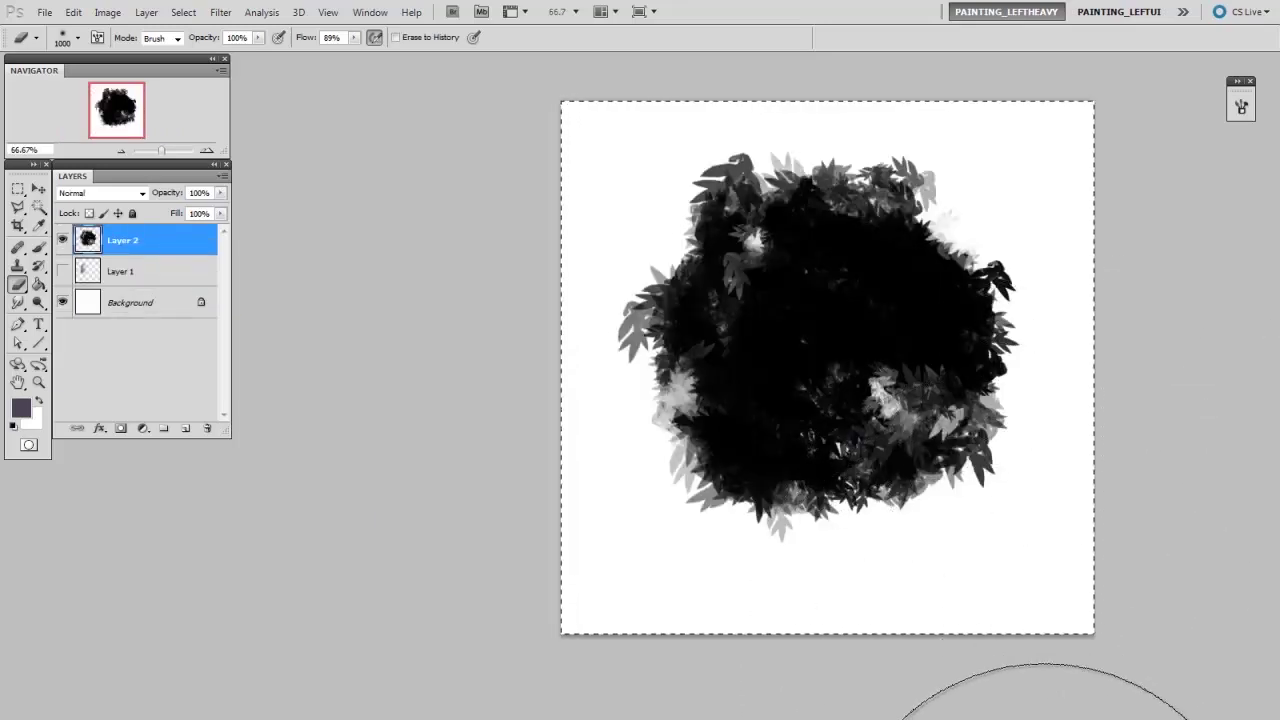